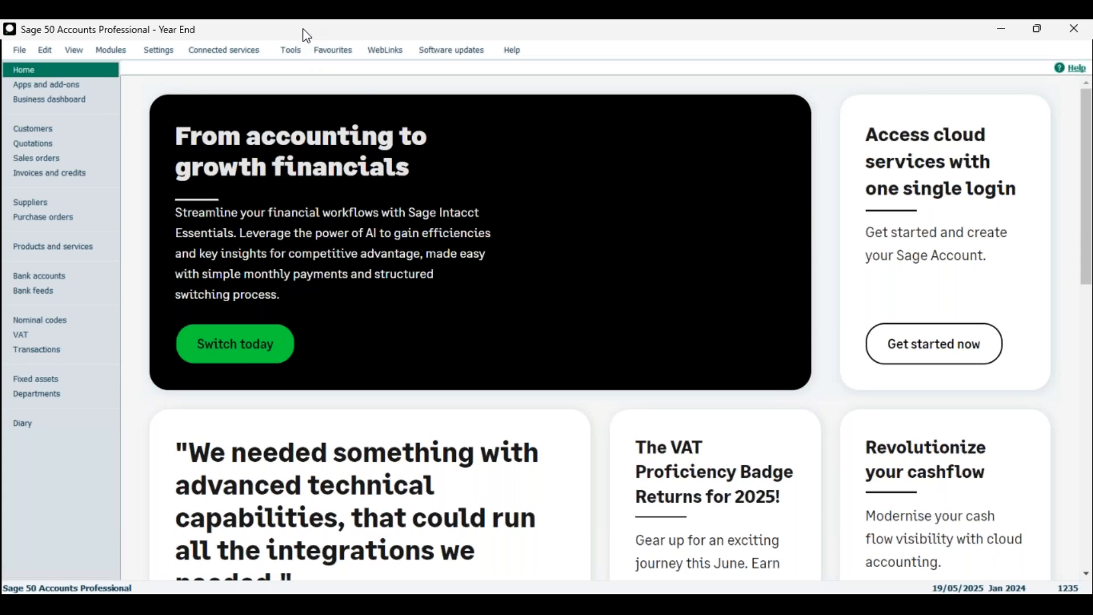
Step: Open Settings > Company Preferences and log on with the company password
left_click(295, 51)
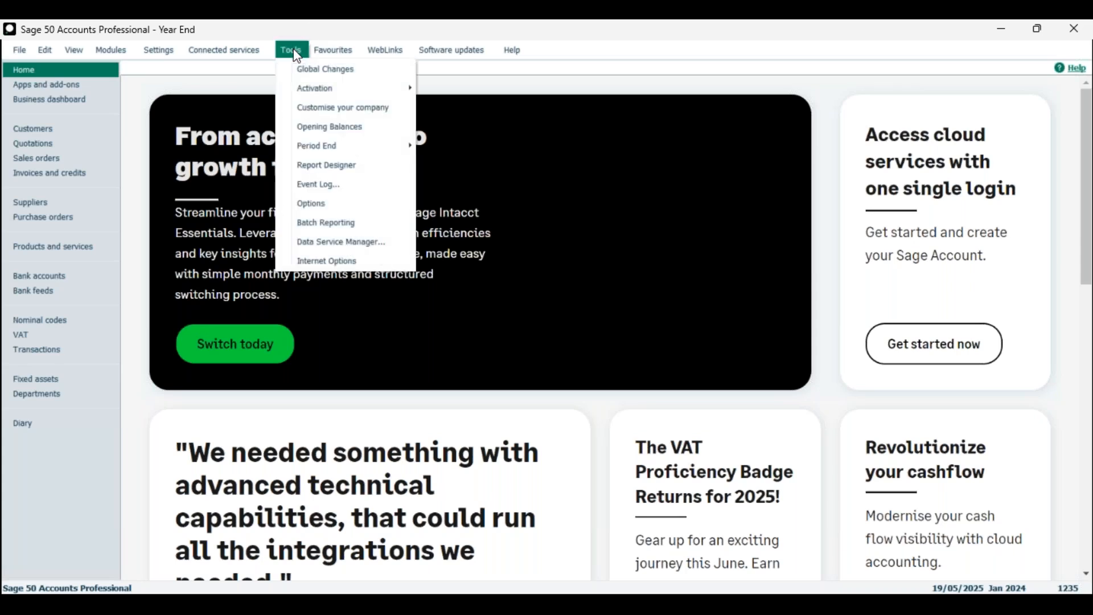
mouse_move(326, 146)
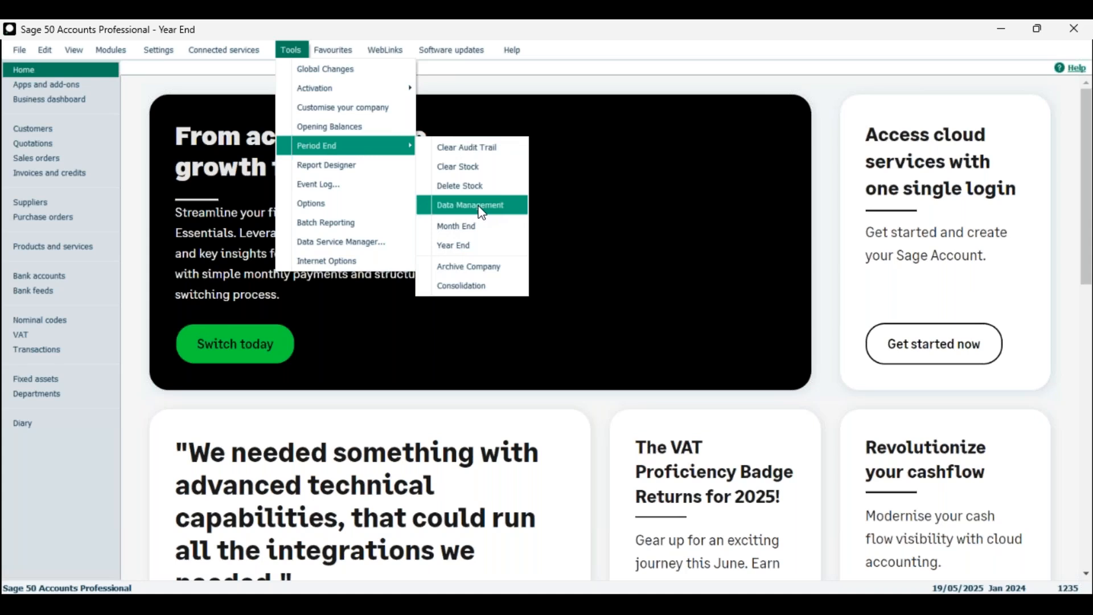
left_click(106, 24)
left_click(167, 54)
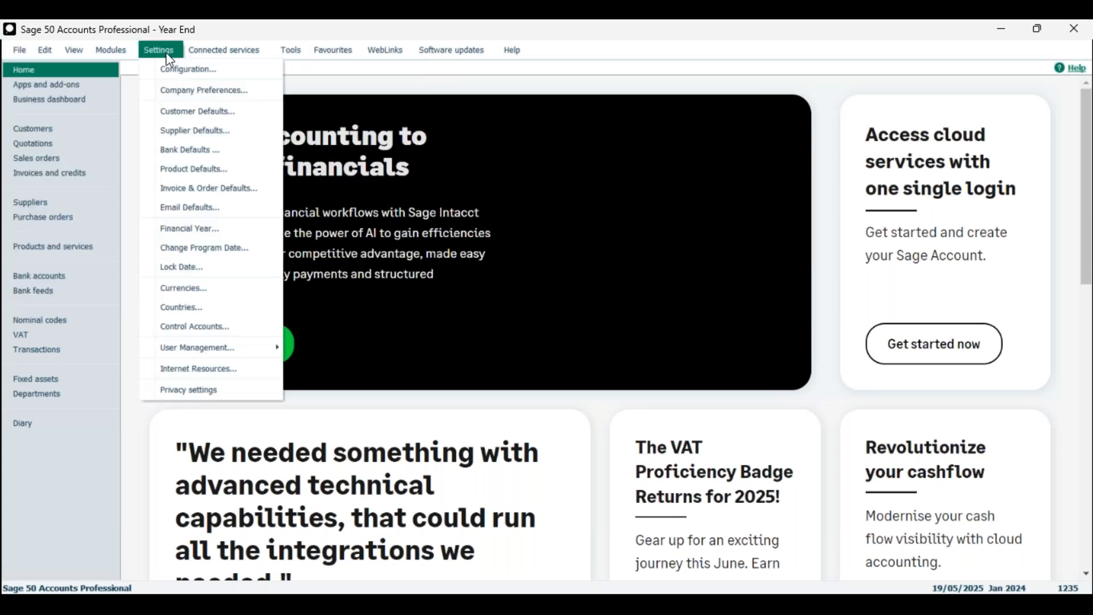
left_click(190, 96)
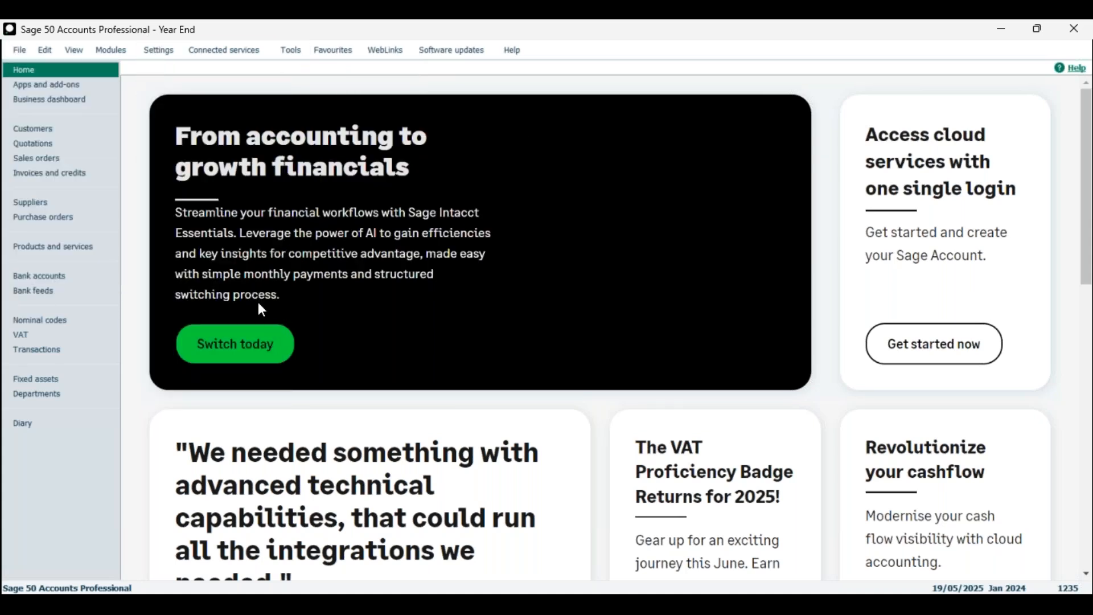
type("••")
left_click(649, 379)
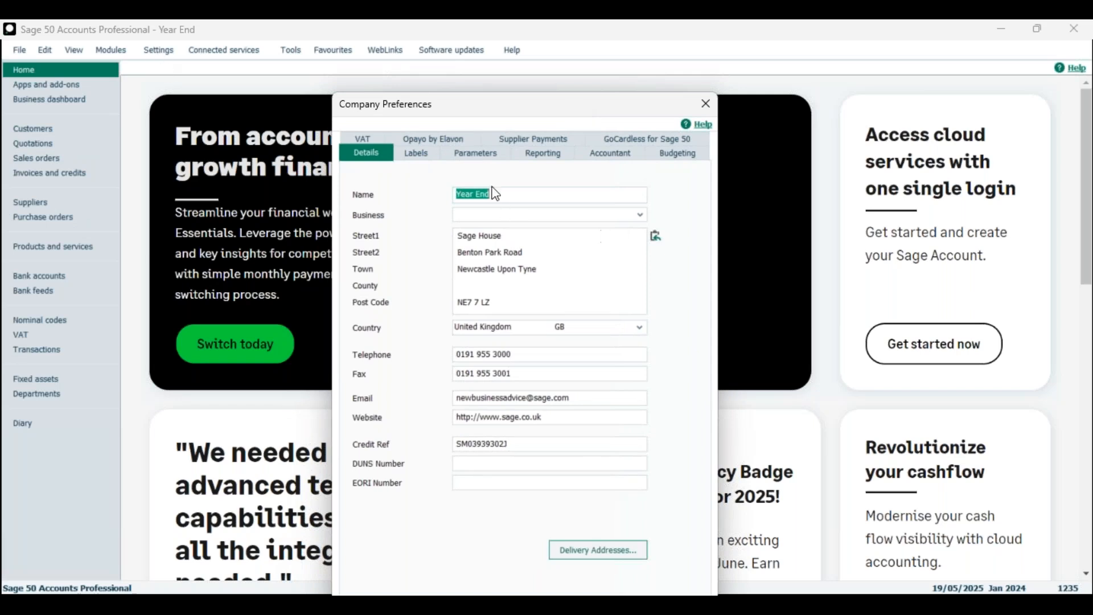
Step: Confirm Enable Data management is ticked on the Parameters tab and save the preferences
left_click(487, 155)
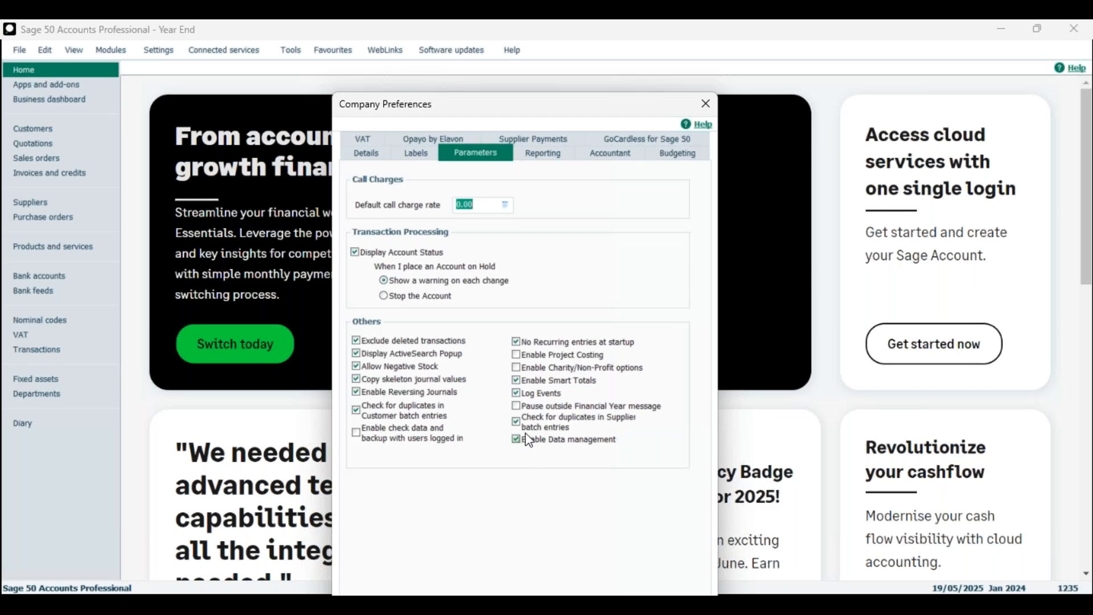
left_click_drag(471, 103, 483, 42)
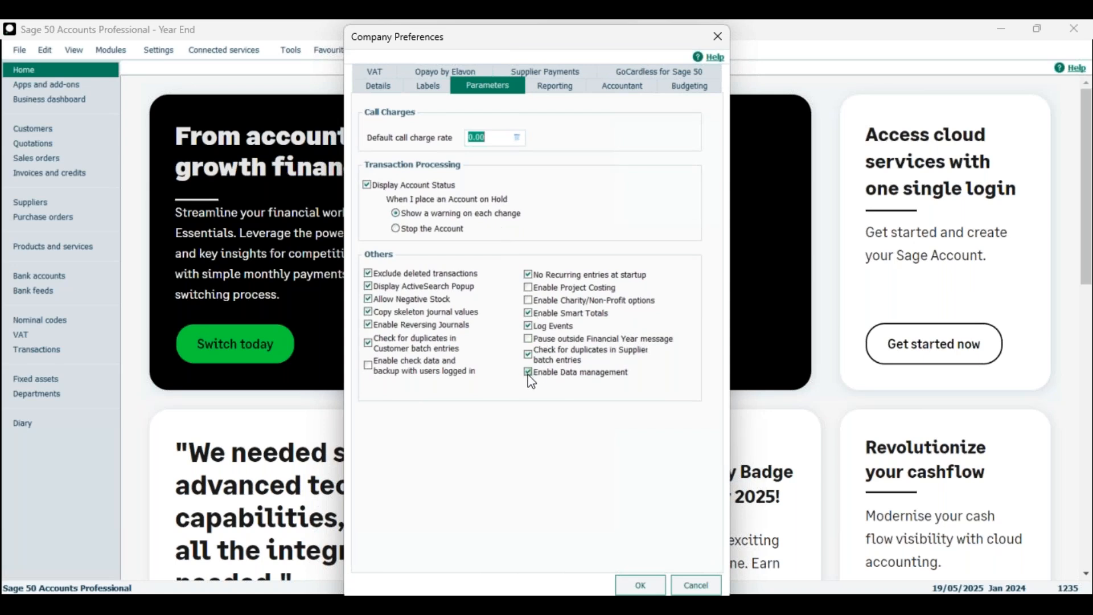
left_click(641, 584)
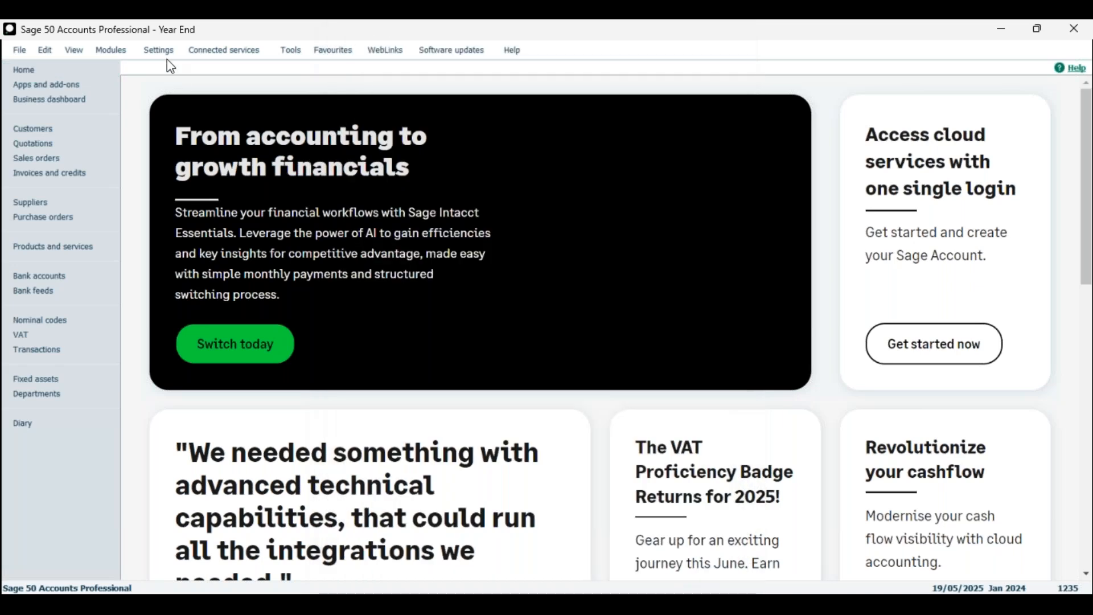
left_click(166, 54)
left_click(193, 95)
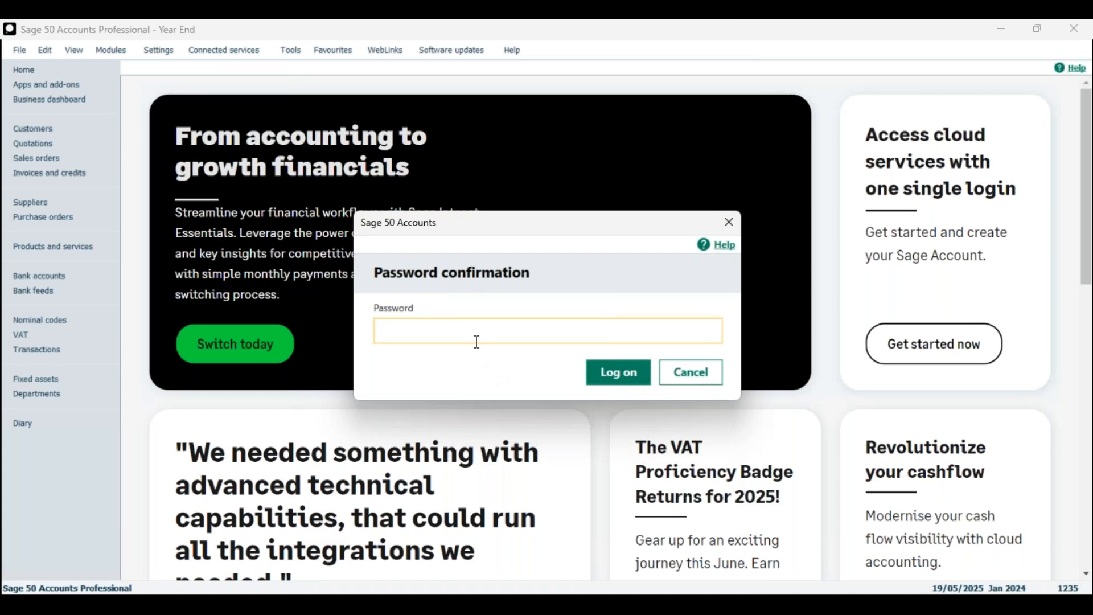
type("••")
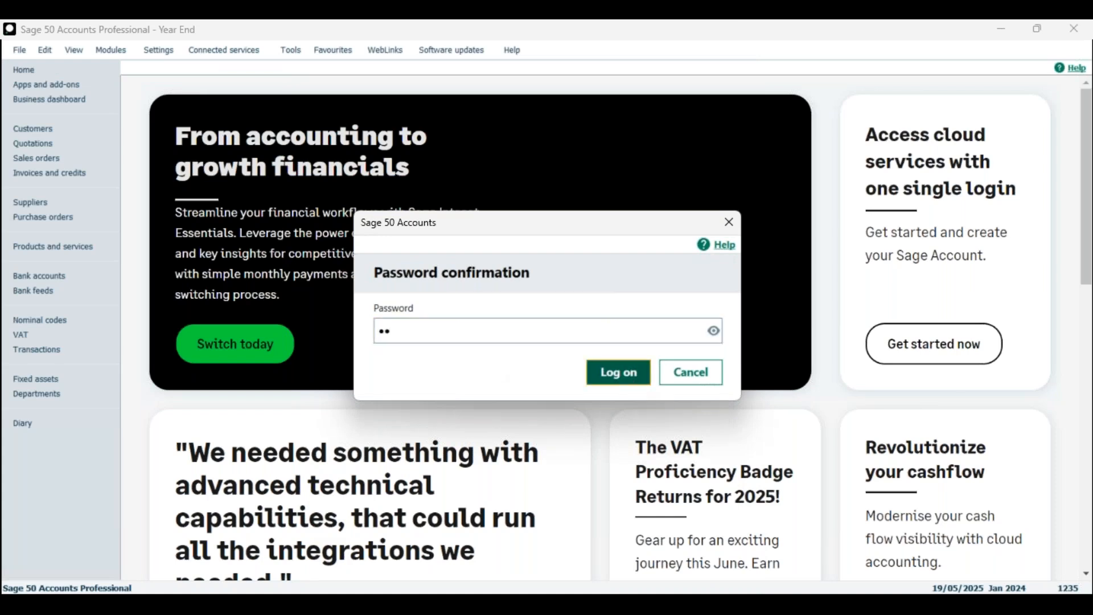
key("Return")
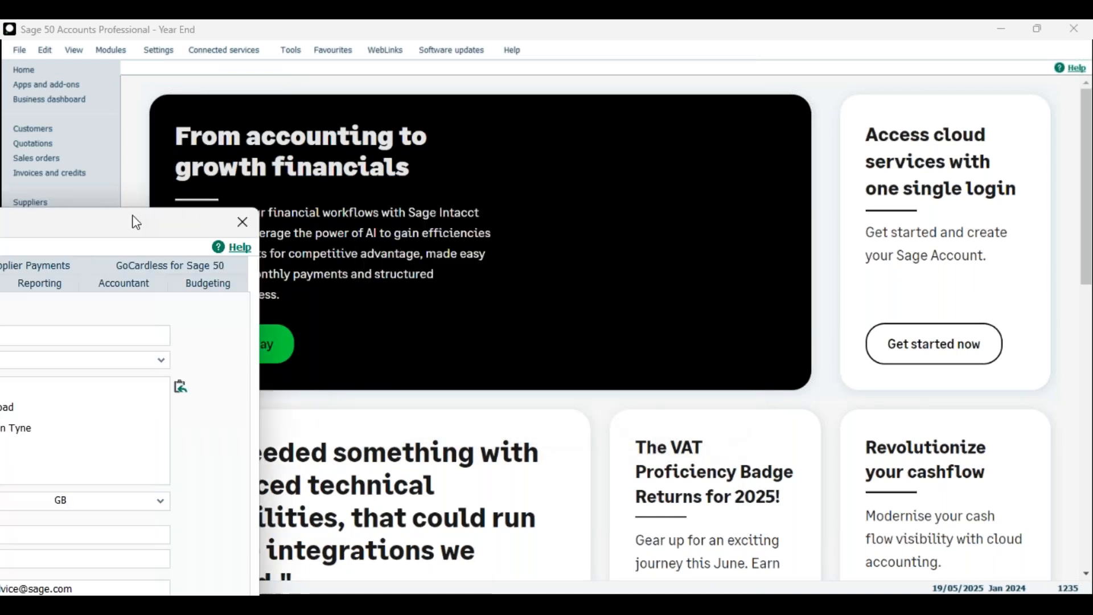
left_click(446, 166)
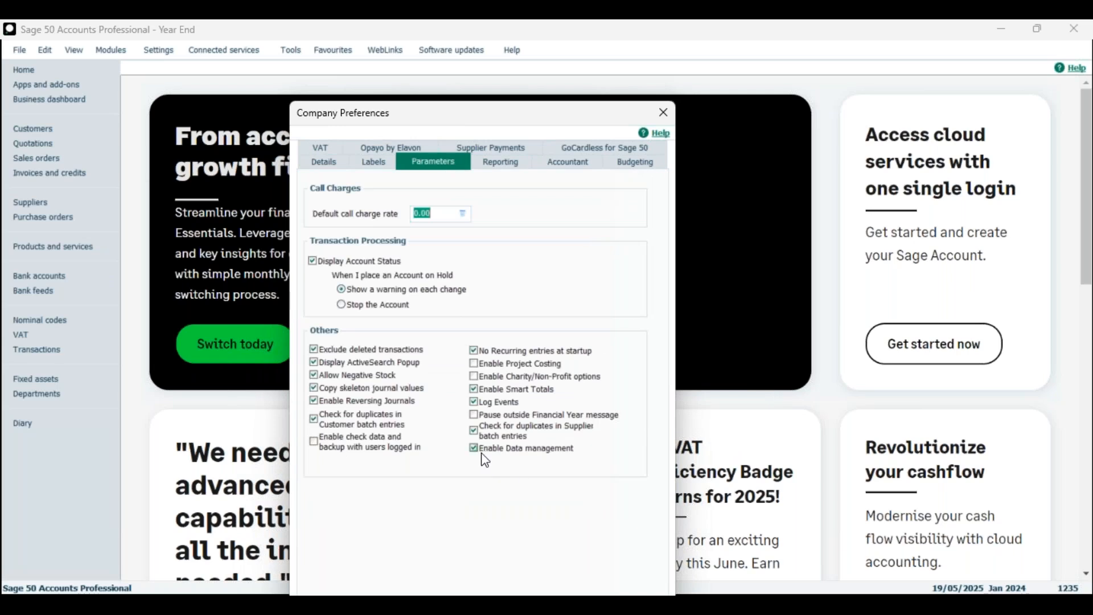
left_click_drag(446, 112, 457, 78)
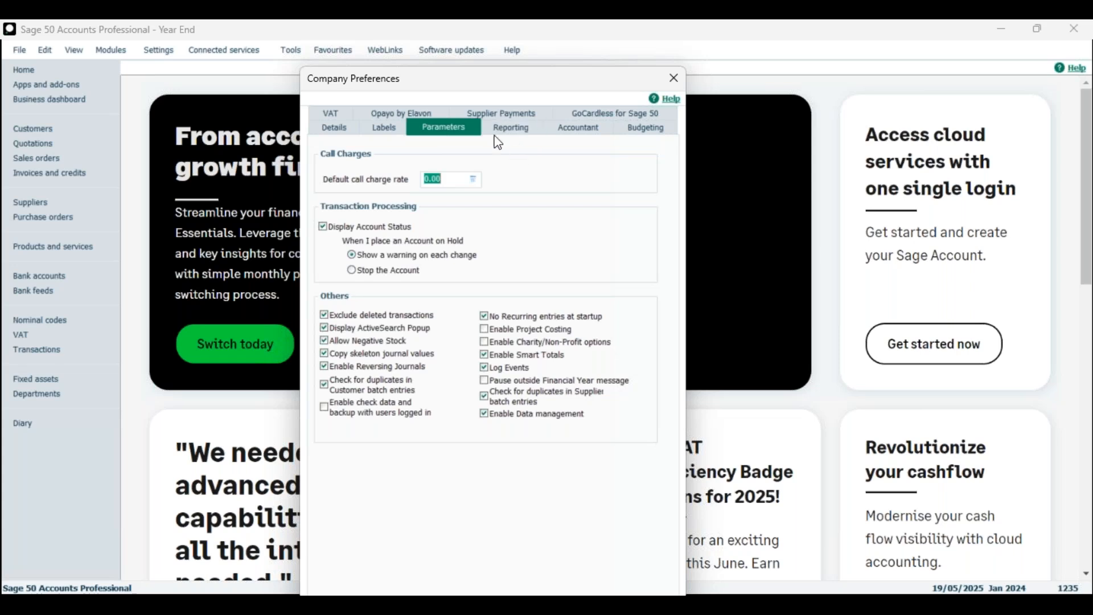
left_click_drag(459, 90, 443, 92)
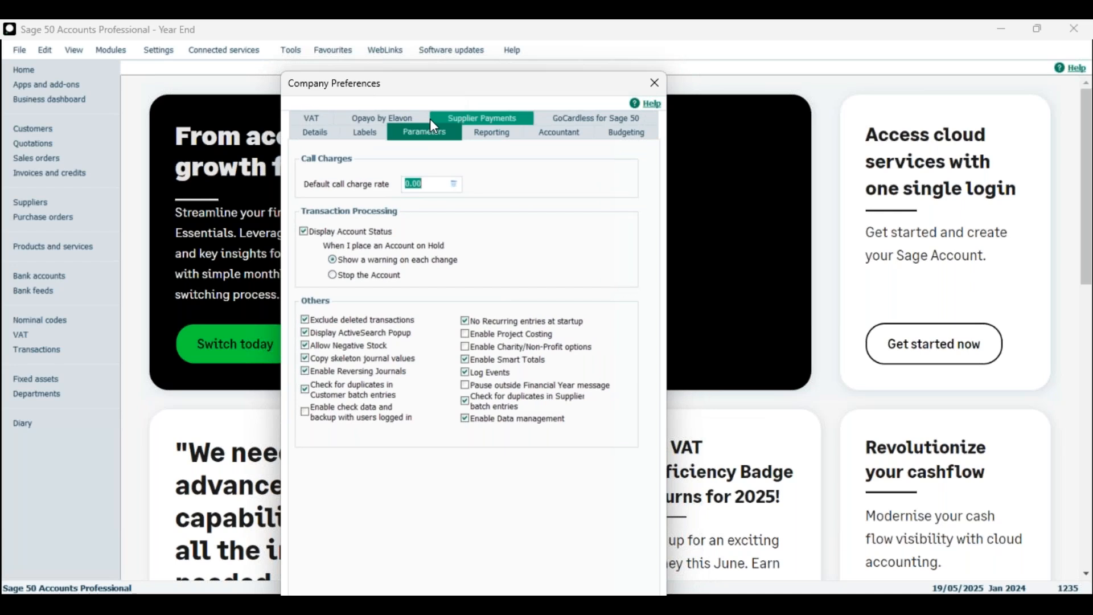
left_click(478, 136)
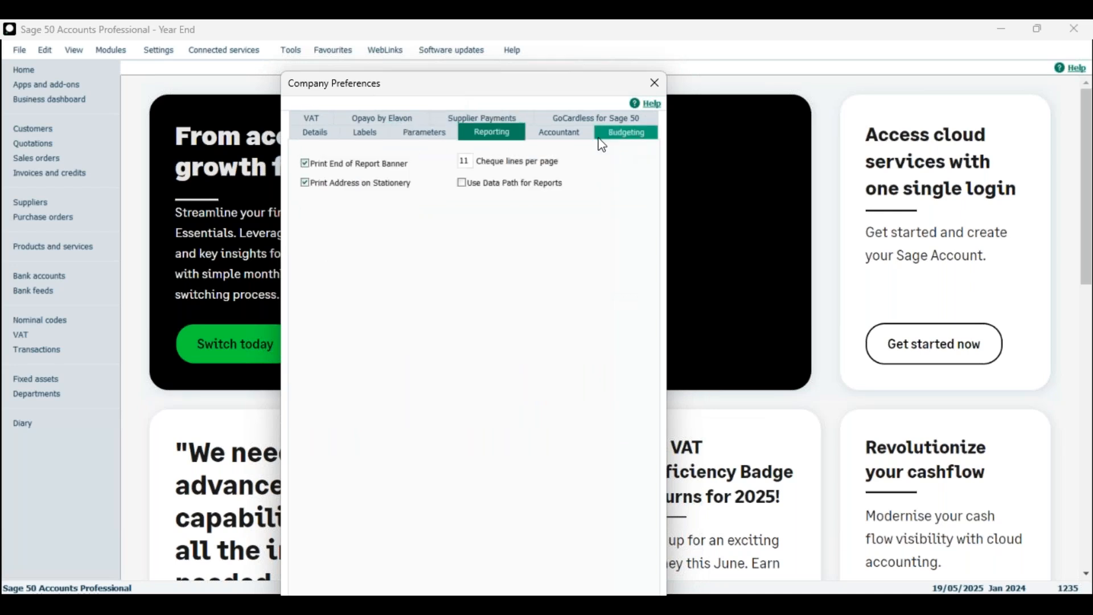
left_click(554, 138)
left_click(313, 119)
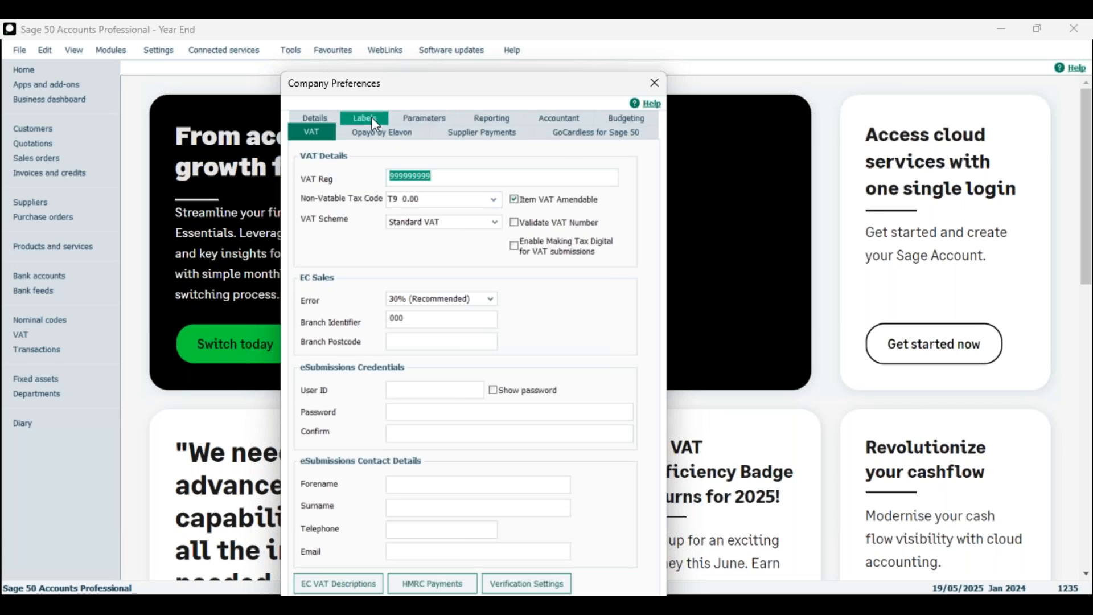
left_click(420, 120)
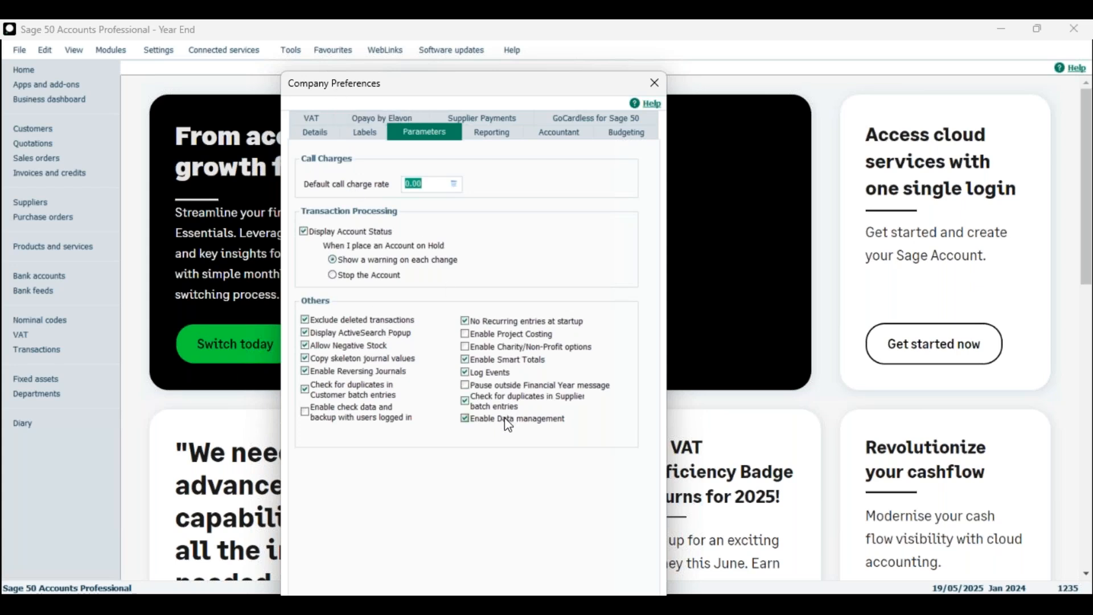
left_click_drag(472, 99, 467, 67)
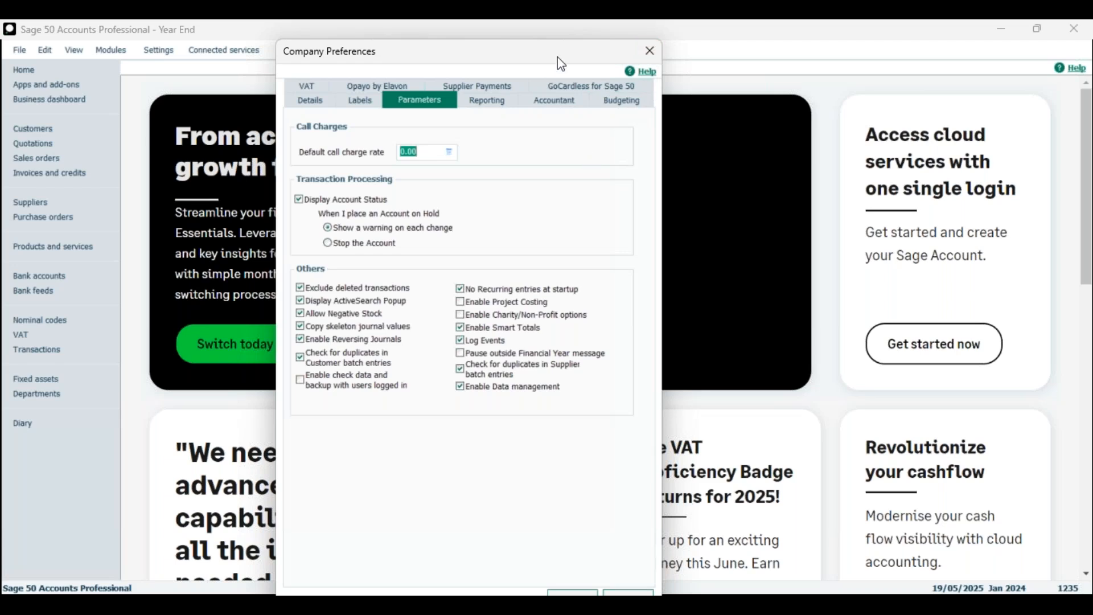
left_click_drag(558, 57, 558, 50)
left_click(582, 592)
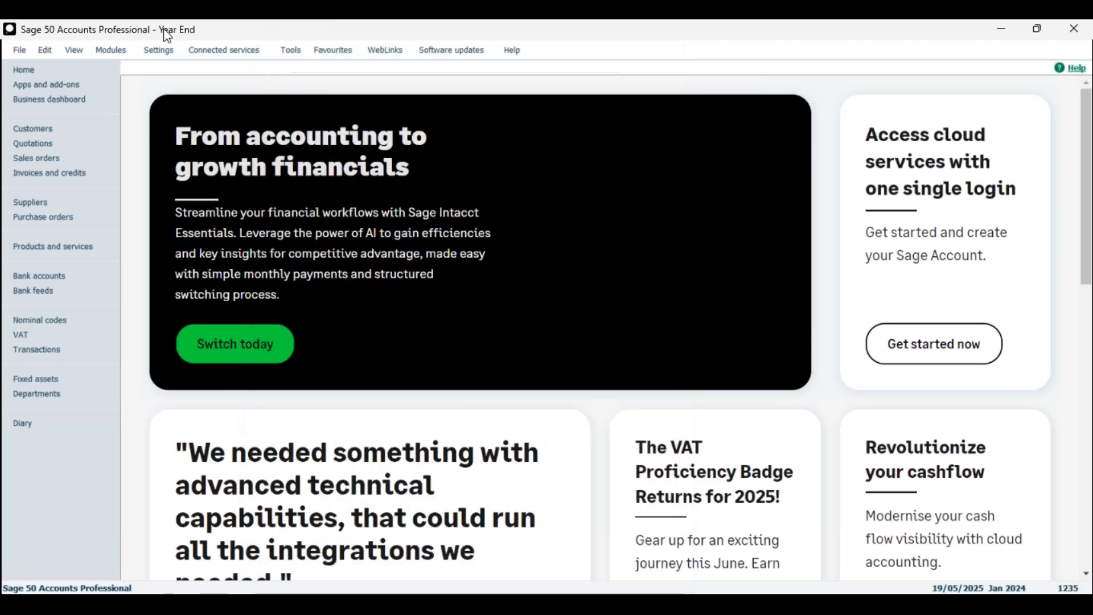
Step: Launch Tools > Period End > Data Management and continue to the Backup and archive step
left_click(291, 49)
mouse_move(353, 147)
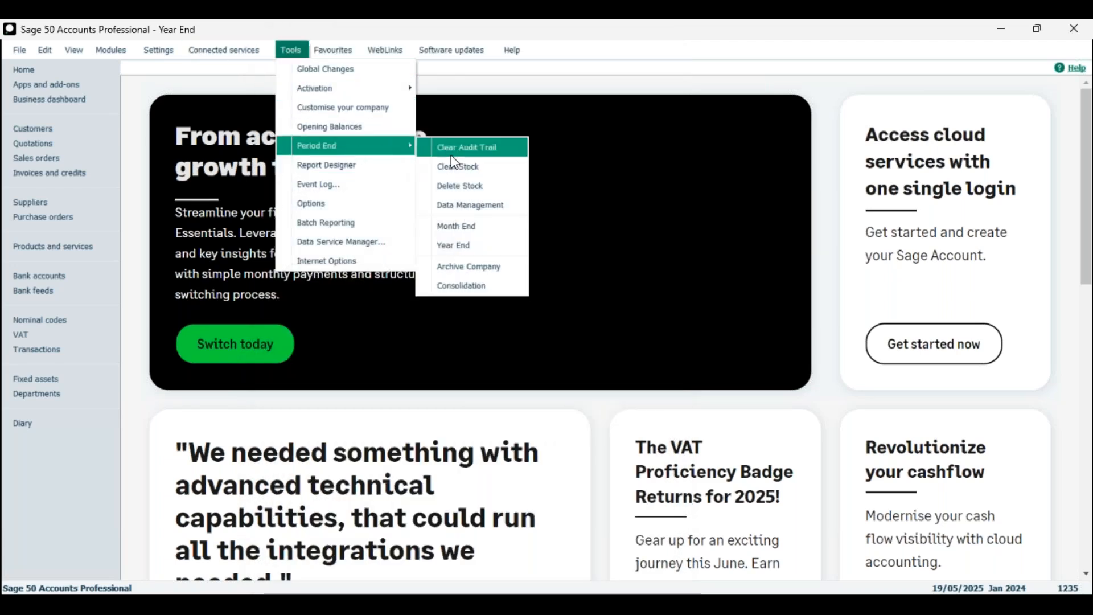
left_click(478, 213)
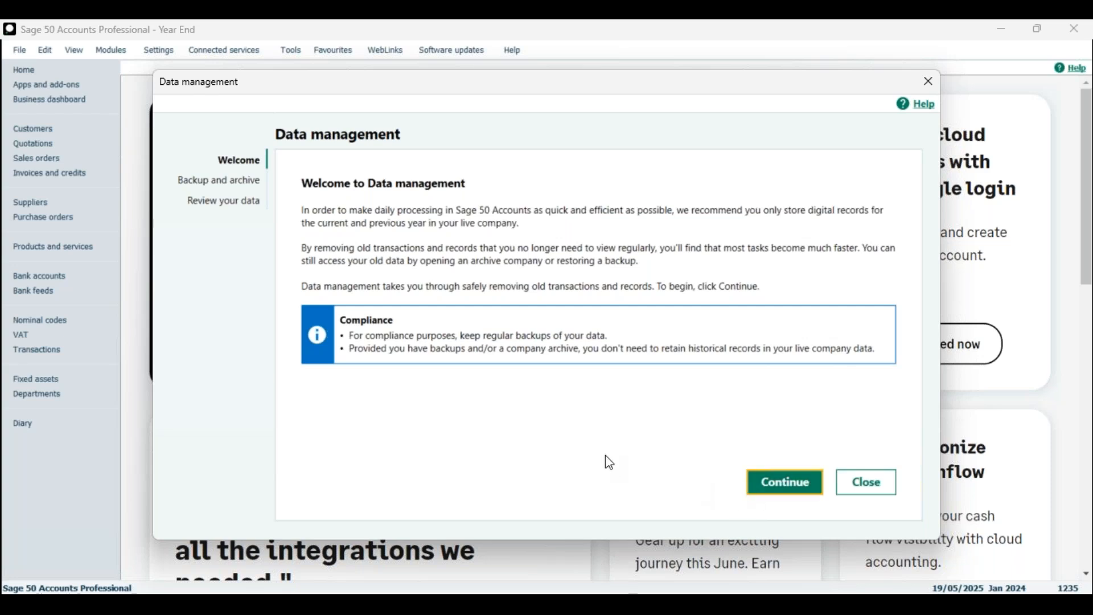
left_click(780, 493)
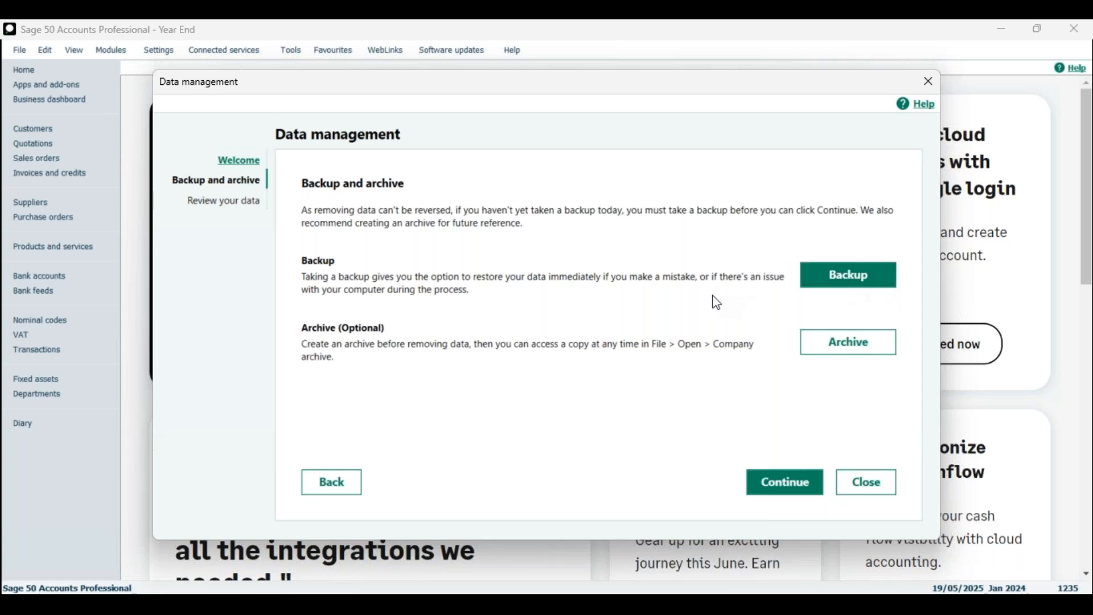
Step: Start a backup of the Year End company and centre the Back up window
left_click(849, 288)
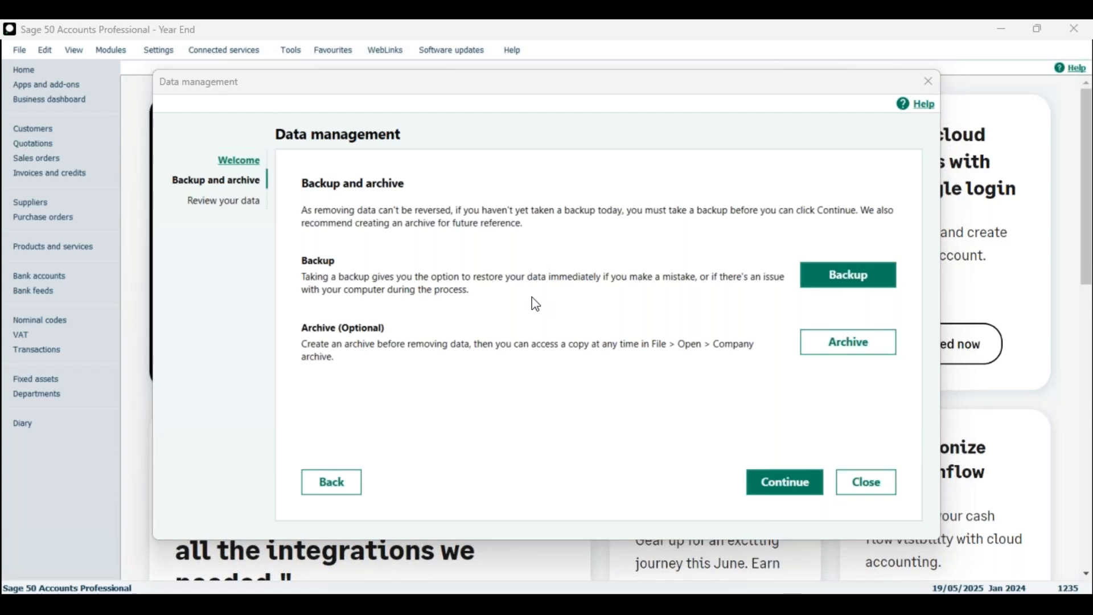
left_click_drag(6, 386, 384, 163)
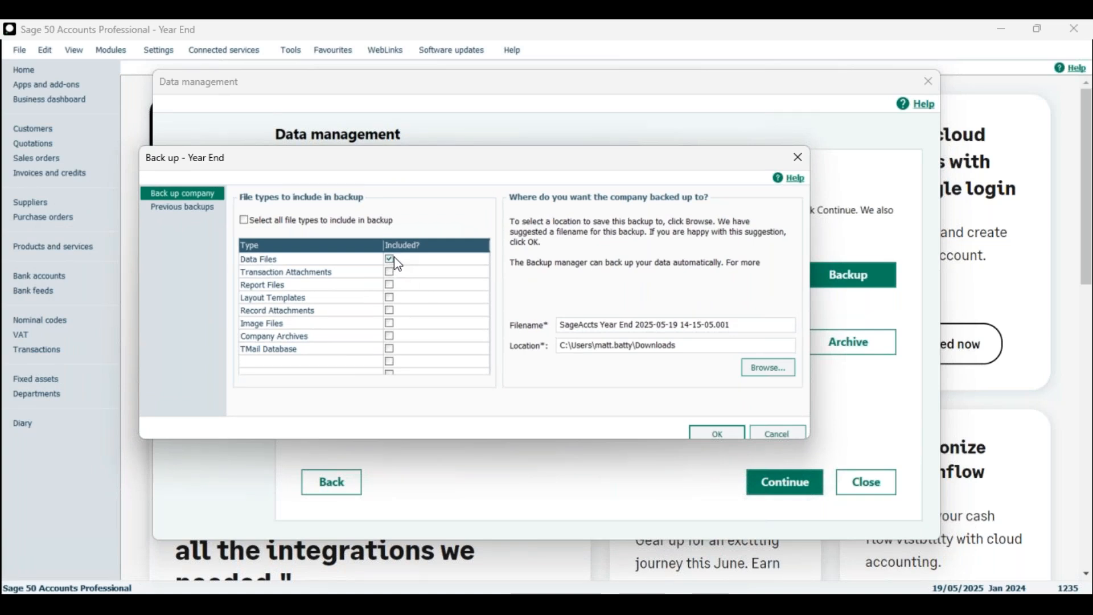
Step: Back up data files only, replacing the SageAccts filename prefix with 'Pre Data Management'
left_click(263, 224)
left_click(284, 223)
left_click(254, 221)
left_click_drag(599, 326, 519, 324)
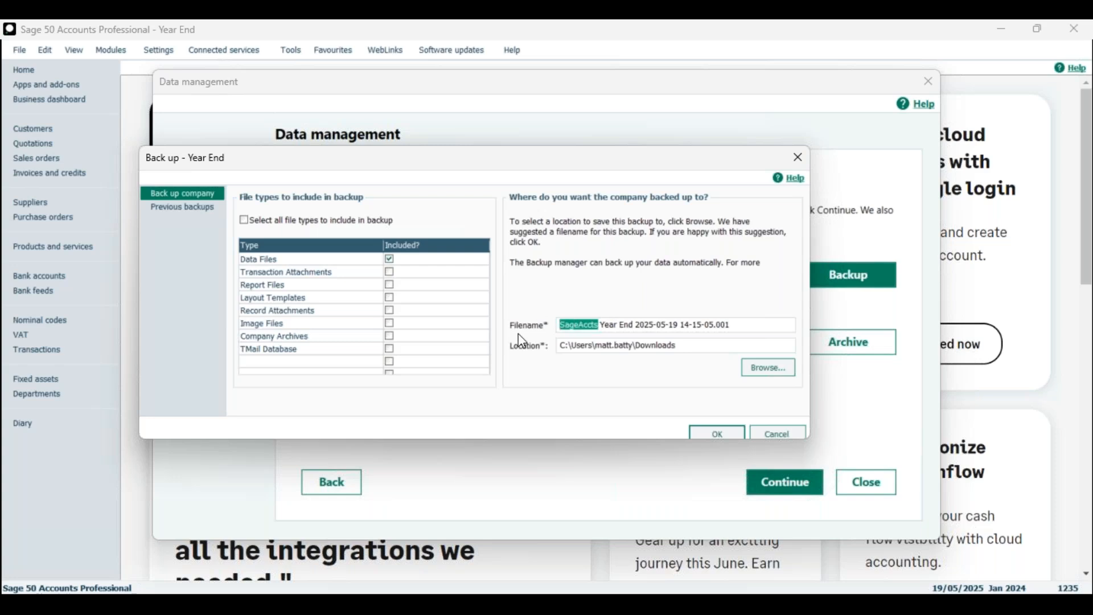
type("Pre Data M<an")
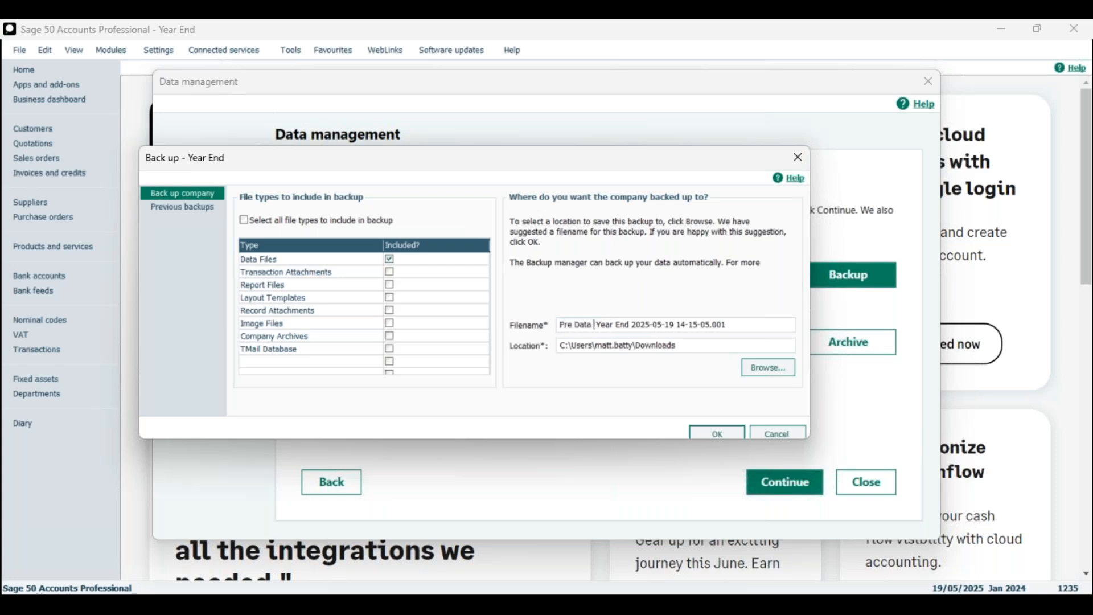
key("BackSpace")
key("BackSpace")
key("BackSpace")
type("anagement")
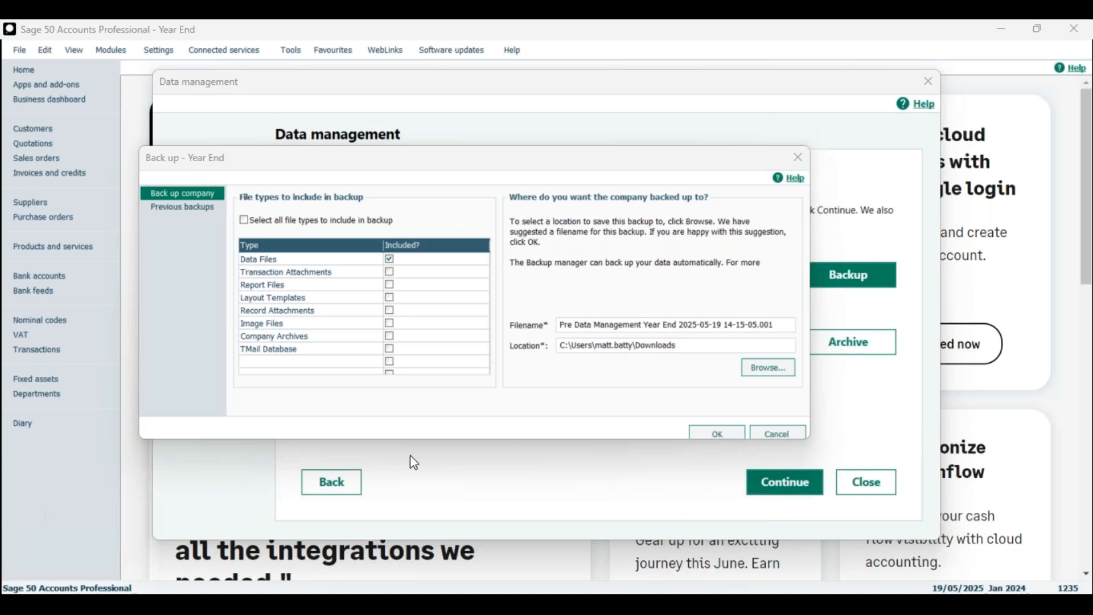
Step: Run the backup with a data check first and close the error-free File Maintenance Problems Report
left_click(716, 432)
left_click(441, 338)
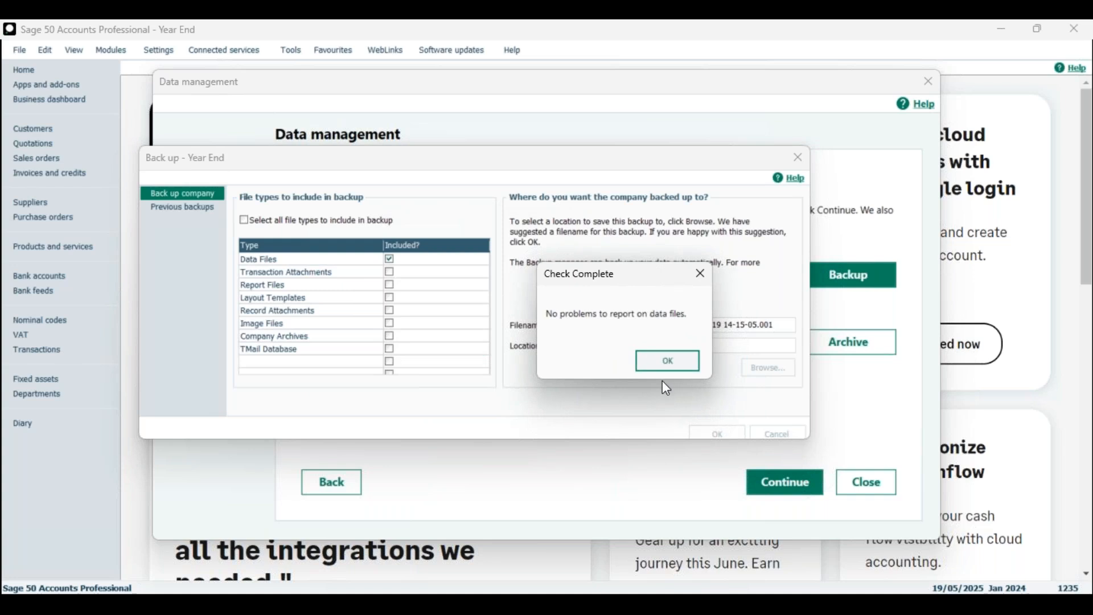
left_click(661, 361)
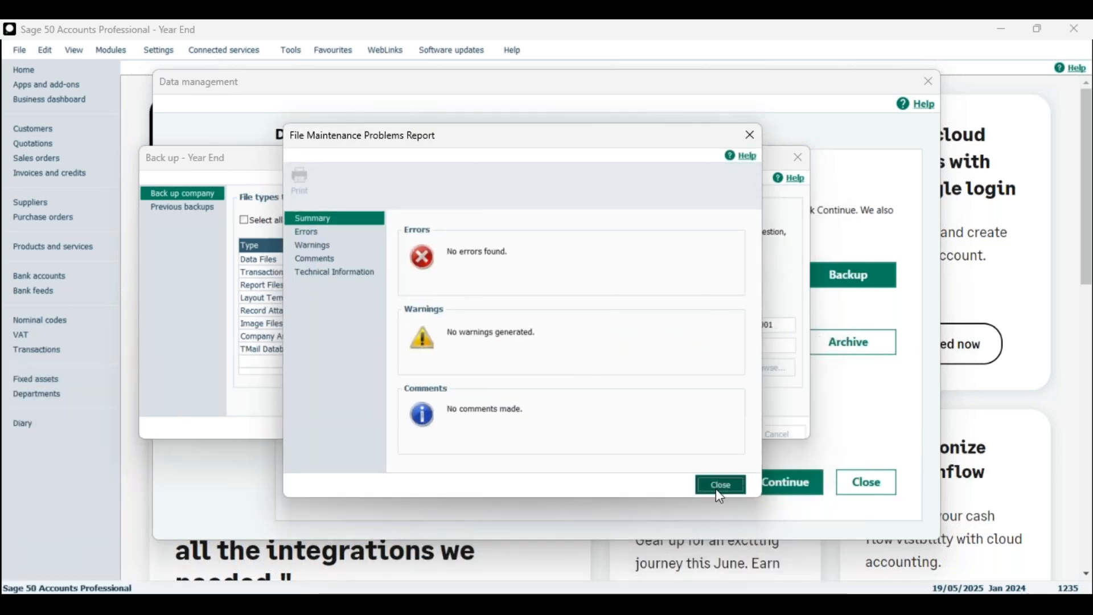
left_click(716, 486)
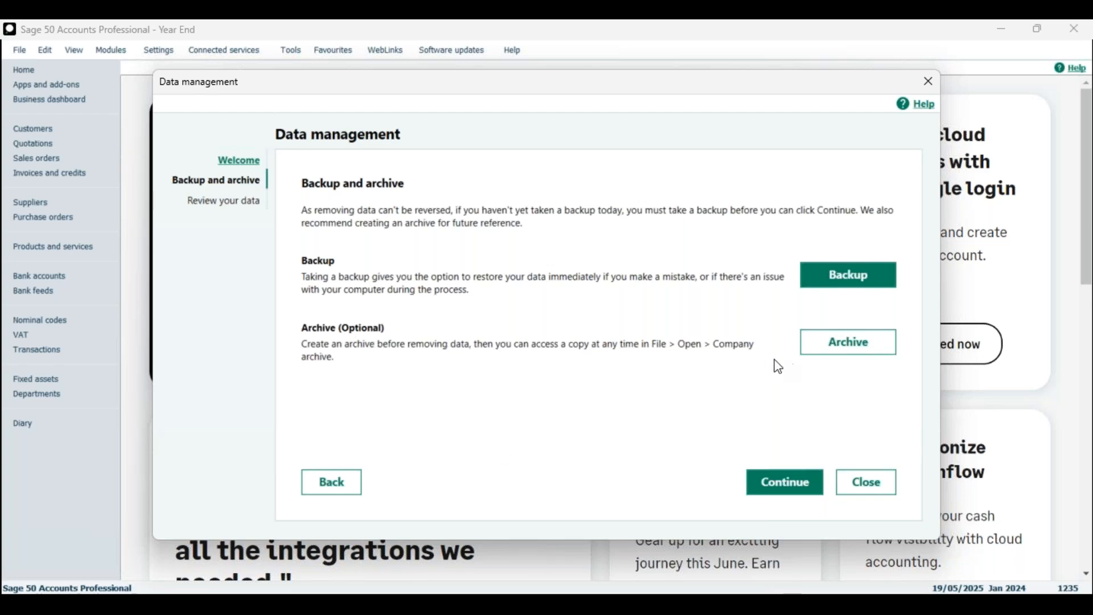
Step: Create an archive described as 'Pre Data Manage Mid Year 2024'
left_click(848, 343)
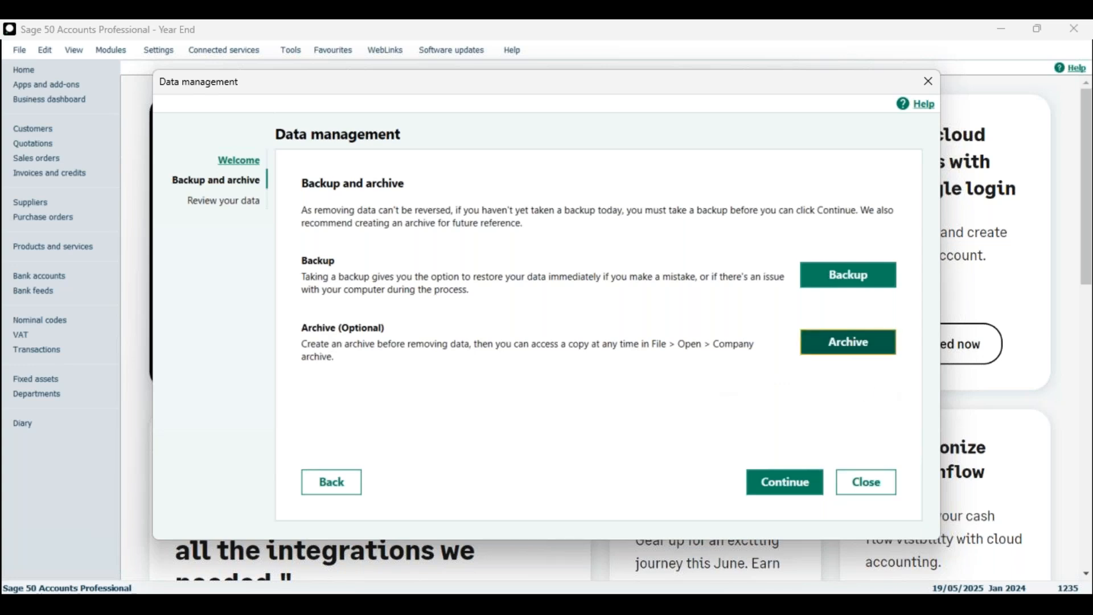
left_click(262, 355)
left_click(249, 355)
type("Pre Data ManagemeMid Year 2024")
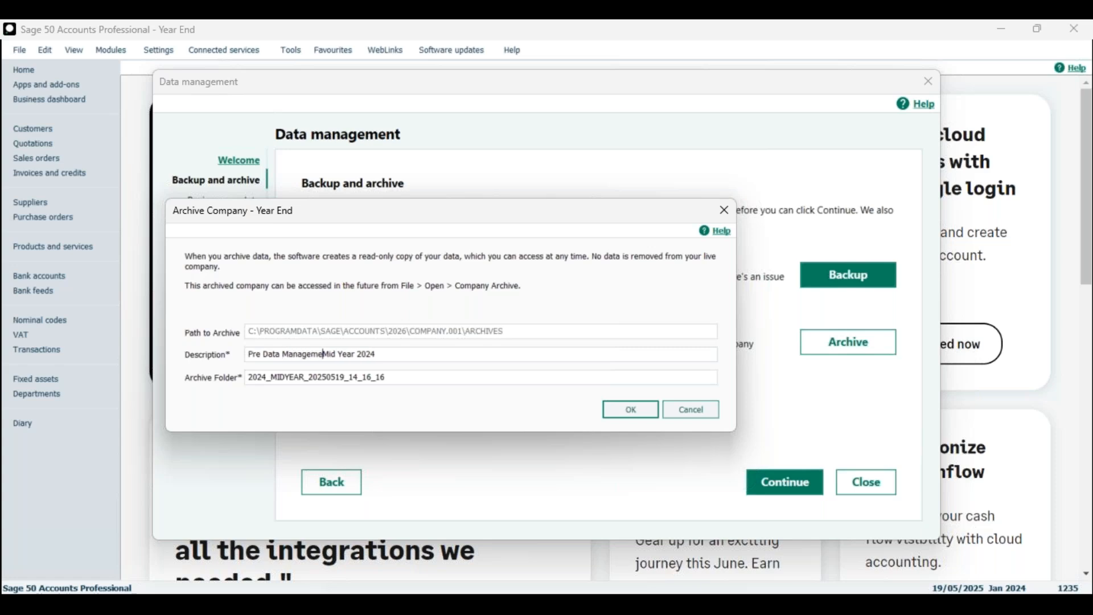
key("BackSpace")
key("BackSpace")
left_click(630, 410)
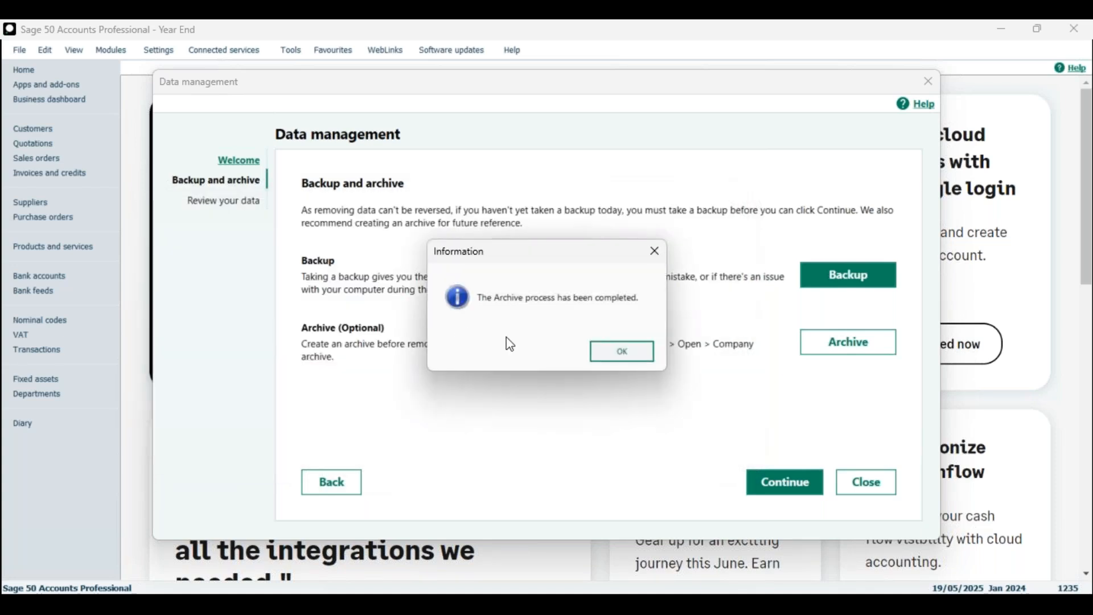
left_click(621, 354)
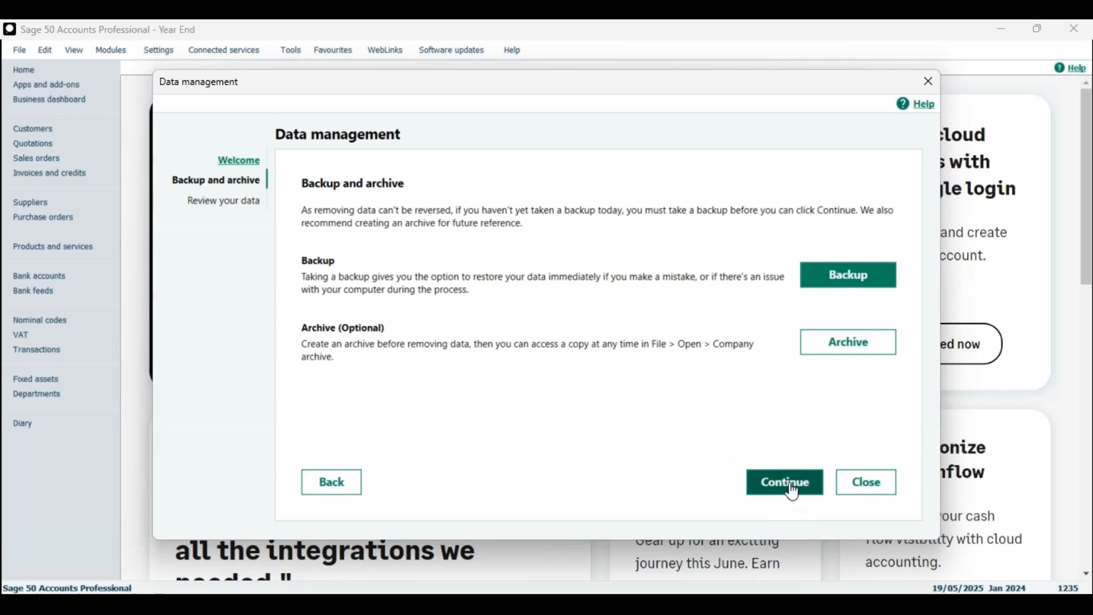
Step: Continue to Review your data, listing 1,235 transactions, 84 invoices, 32 customers and 17 suppliers
left_click(793, 491)
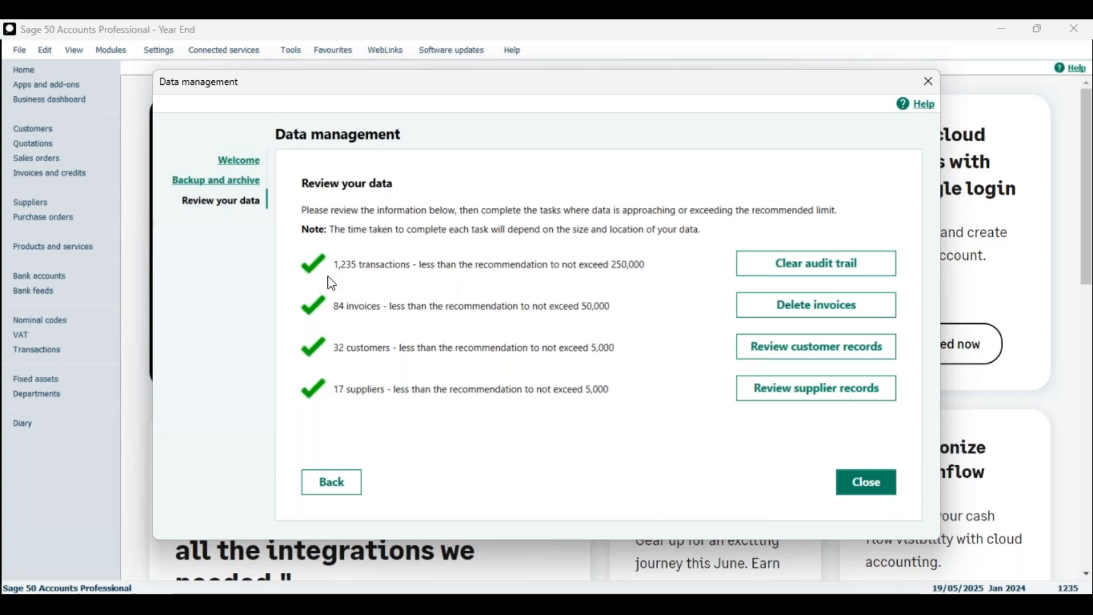
Step: Try clearing the audit trail with a 01/04/2025 cutoff date
left_click(790, 269)
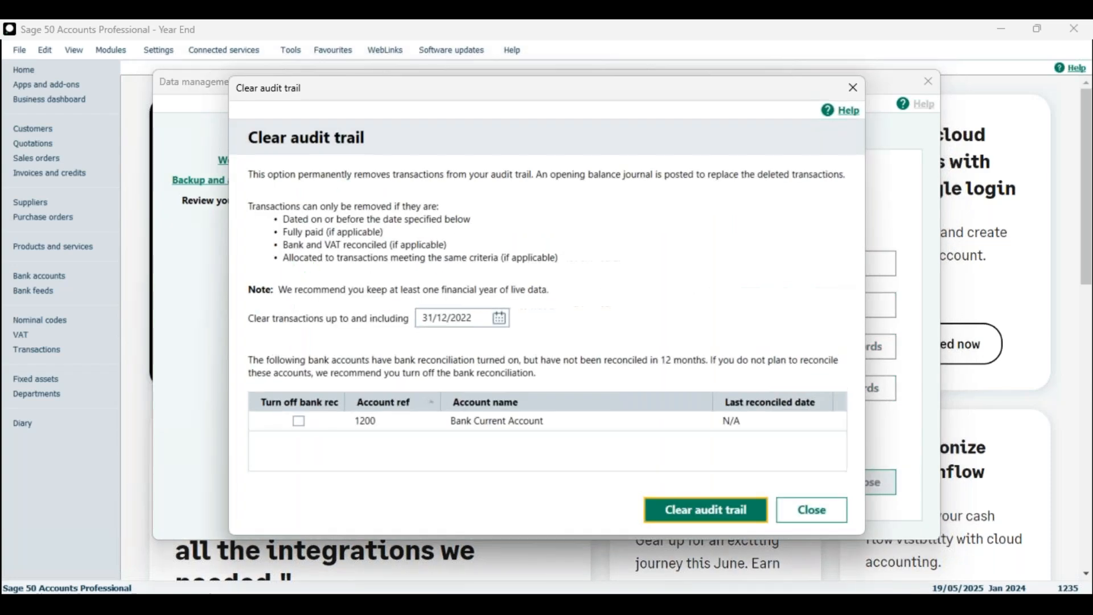
left_click(479, 319)
key("BackSpace")
type("4")
left_click(500, 318)
left_click(602, 336)
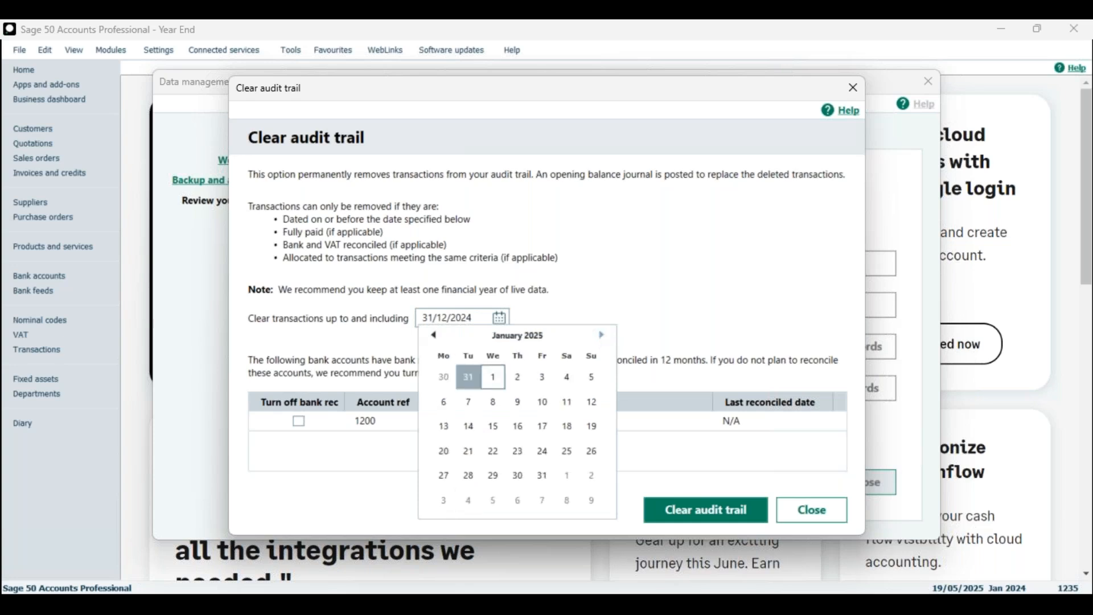
left_click(602, 334)
left_click(602, 335)
left_click(601, 335)
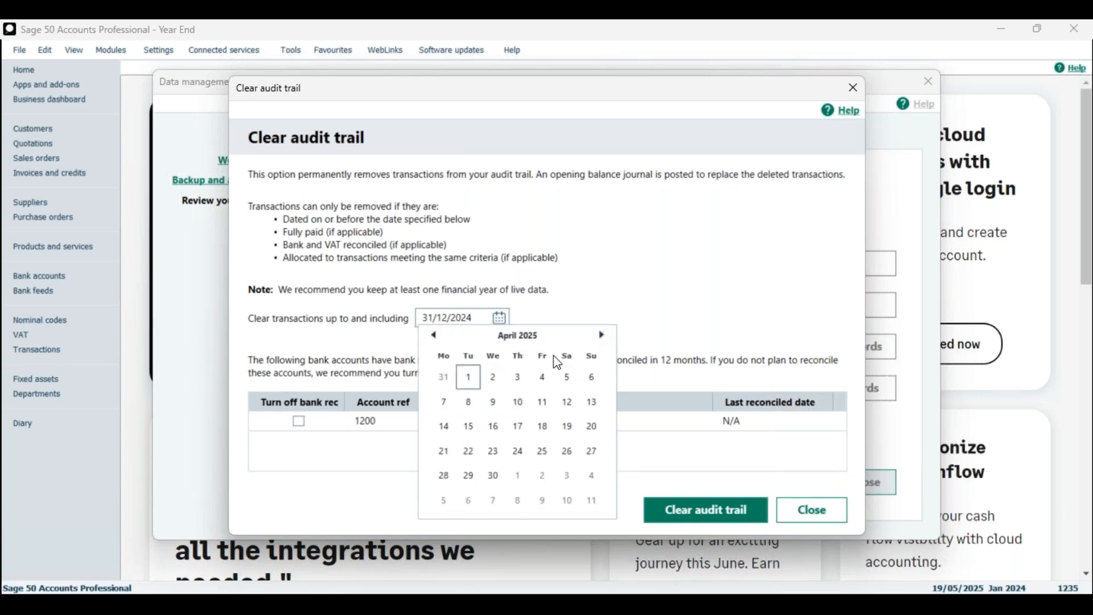
left_click(470, 378)
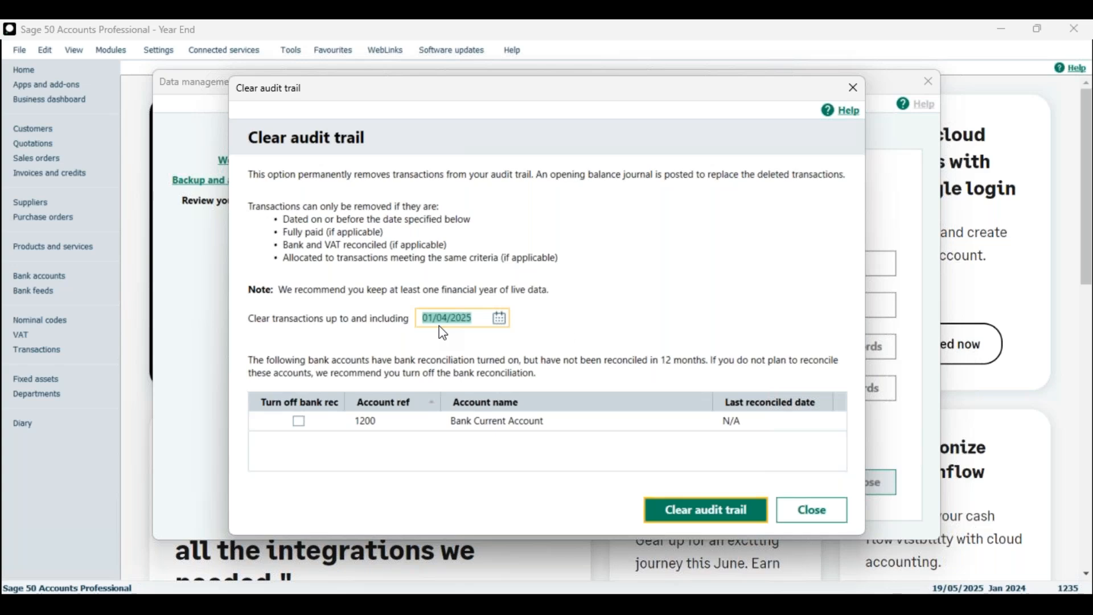
left_click(678, 511)
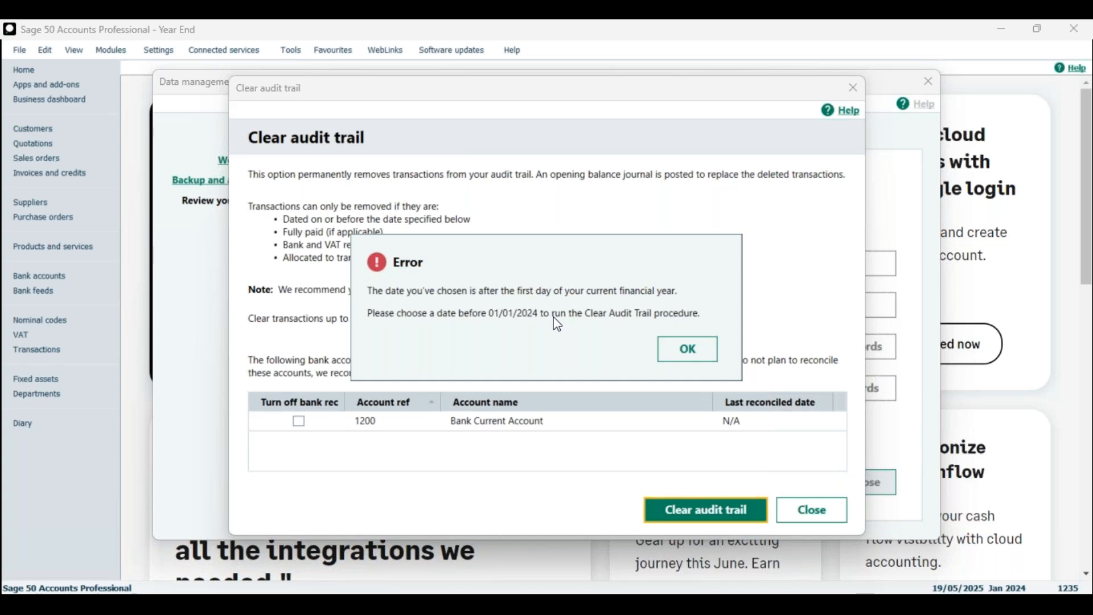
Step: Retry the clearance with a 01/01/2024 cutoff after the financial-year date error
left_click(701, 349)
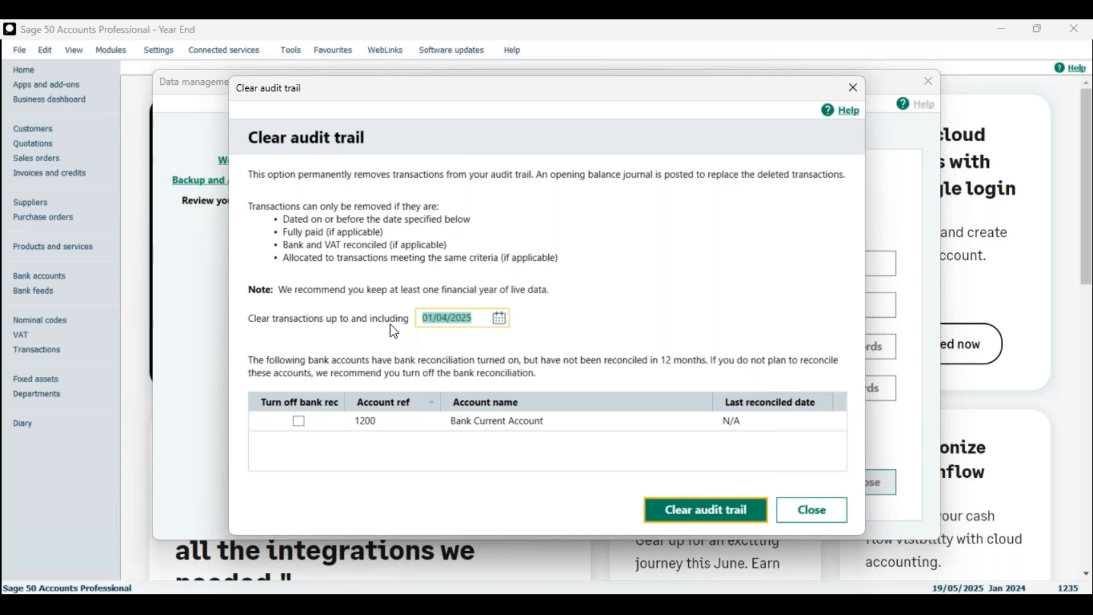
type("01")
key("ctrl+a")
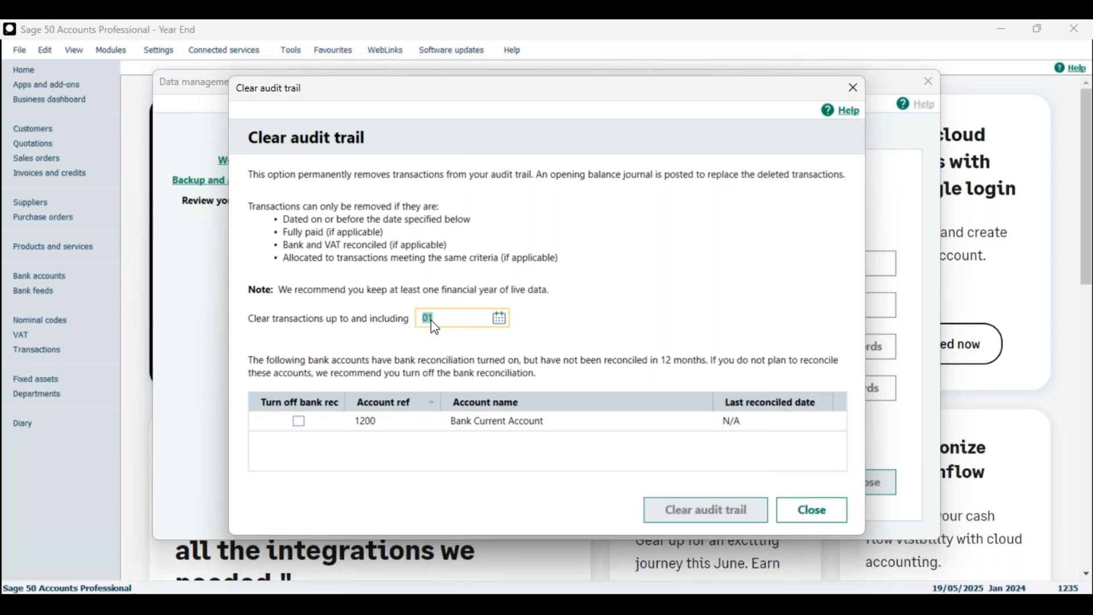
type("01/01/2024")
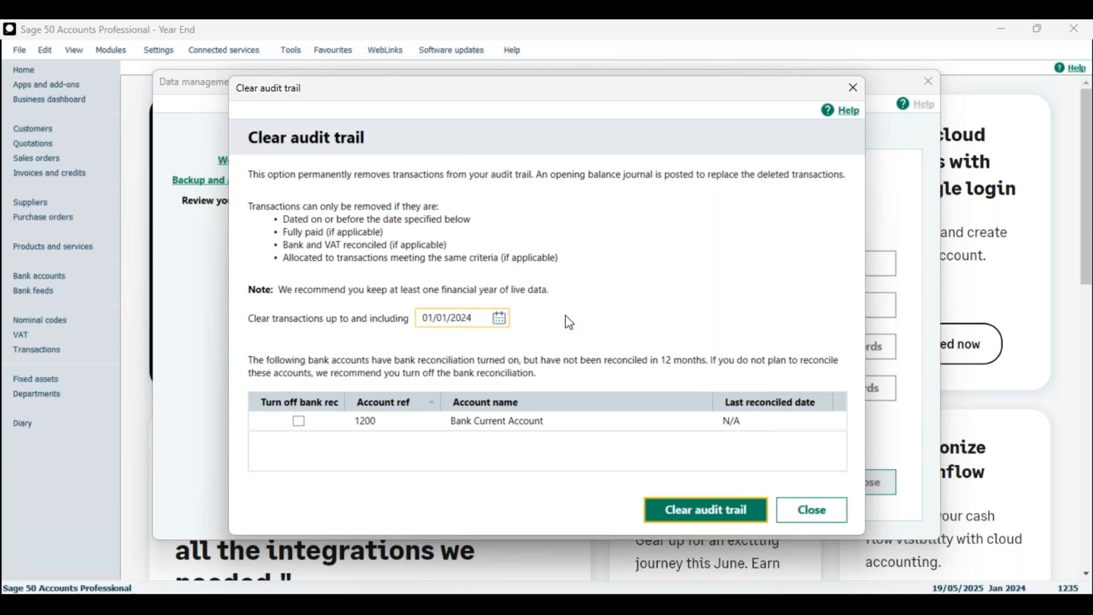
left_click(705, 510)
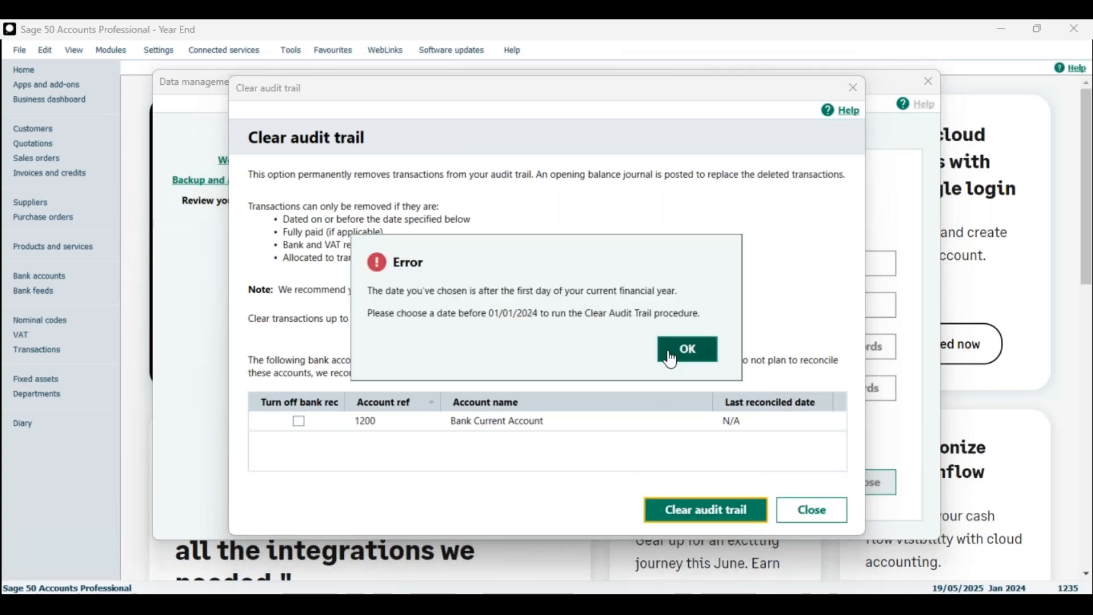
left_click(688, 349)
Step: Clear transactions up to 31/12/2023, removing 59, and request the removed-transactions report
left_click(480, 317)
type("31")
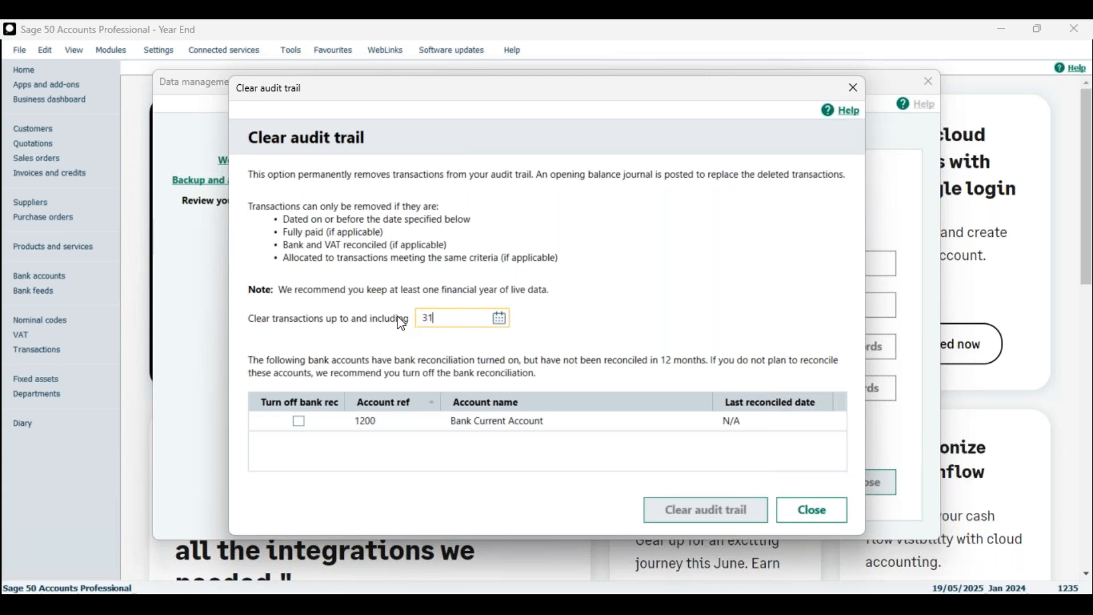
type("/12/2023")
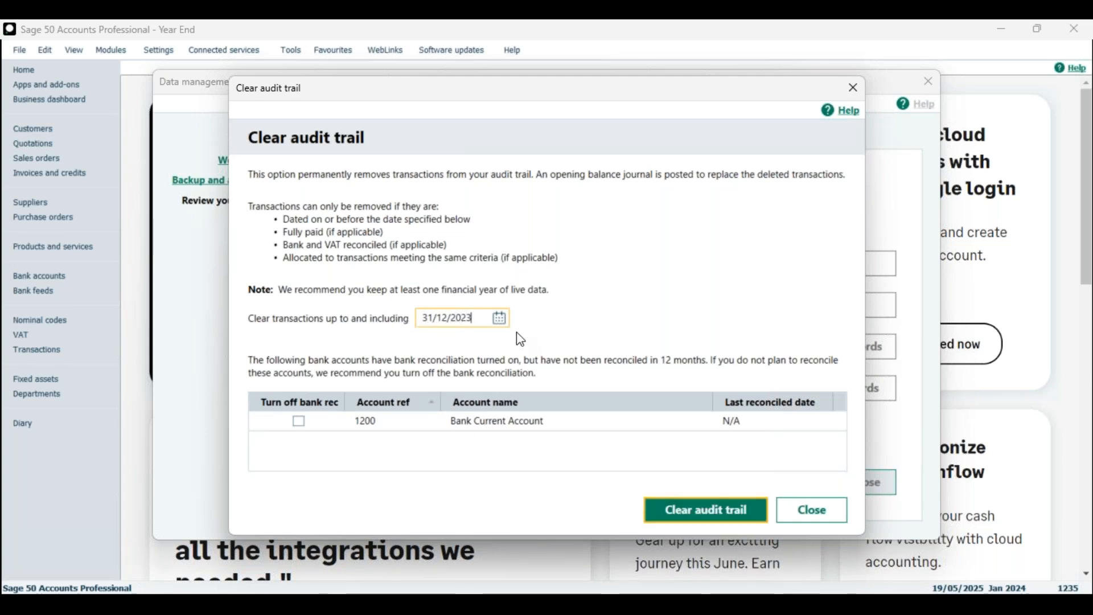
left_click(690, 508)
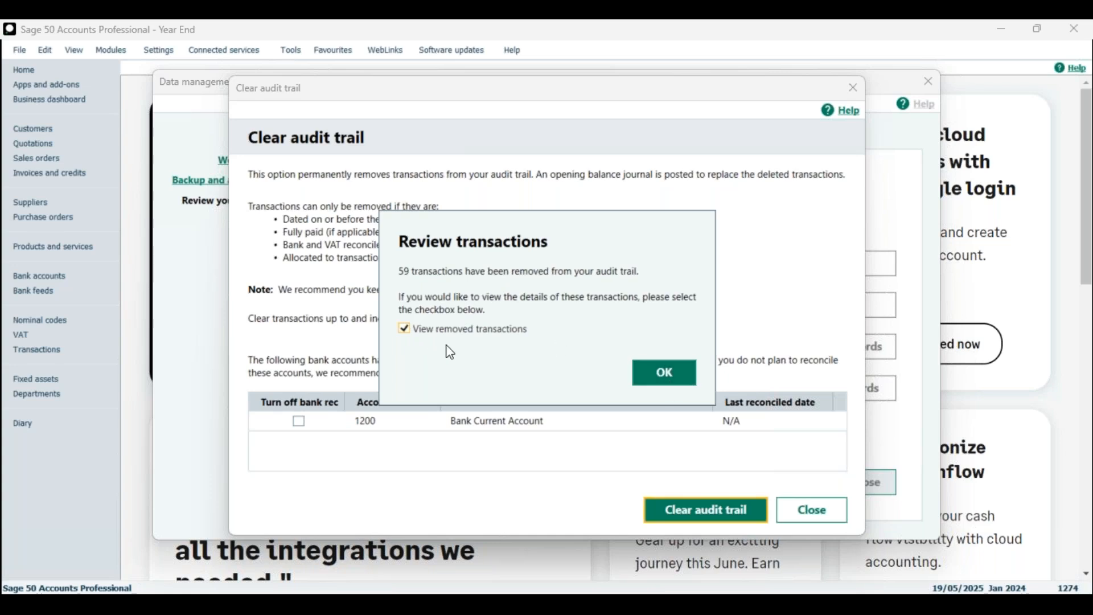
left_click(662, 375)
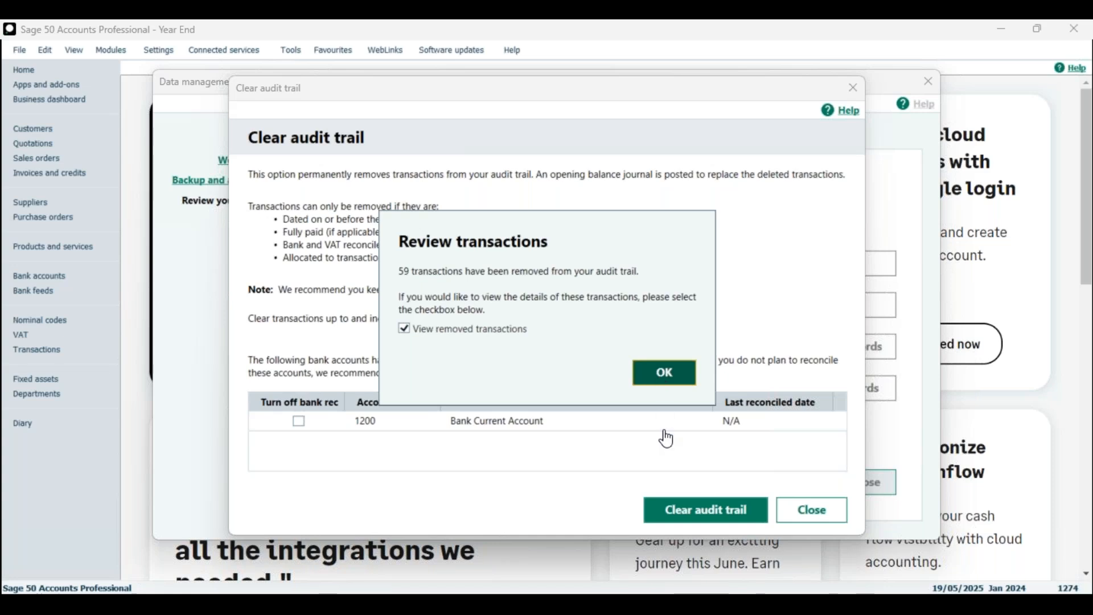
left_click(649, 369)
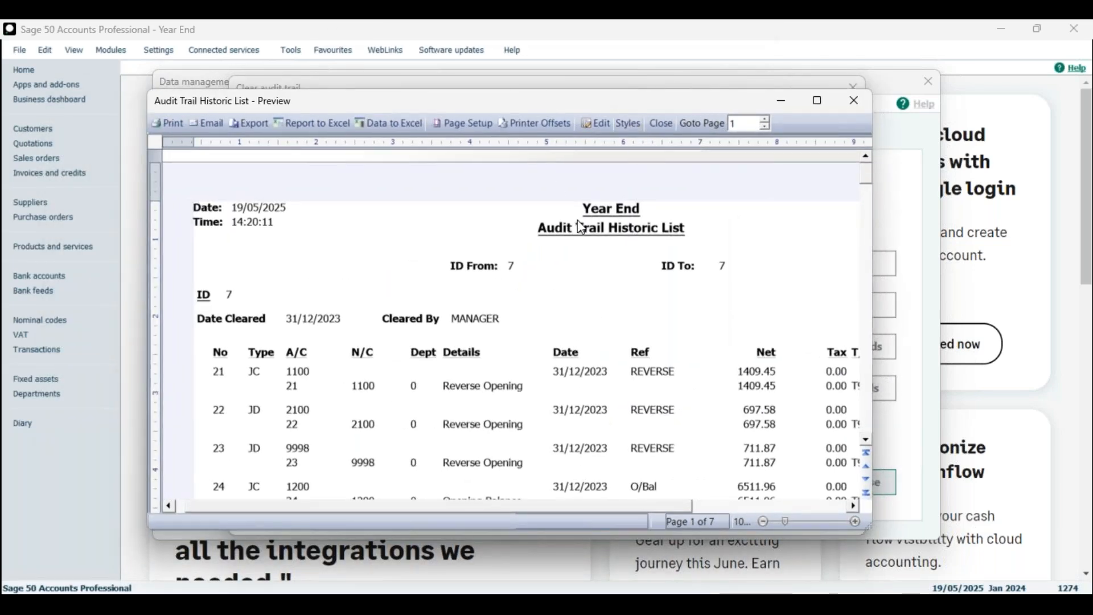
Step: Scroll through the Audit Trail Historic List preview of removed transactions, then close it
scroll(504, 365, "down", 3)
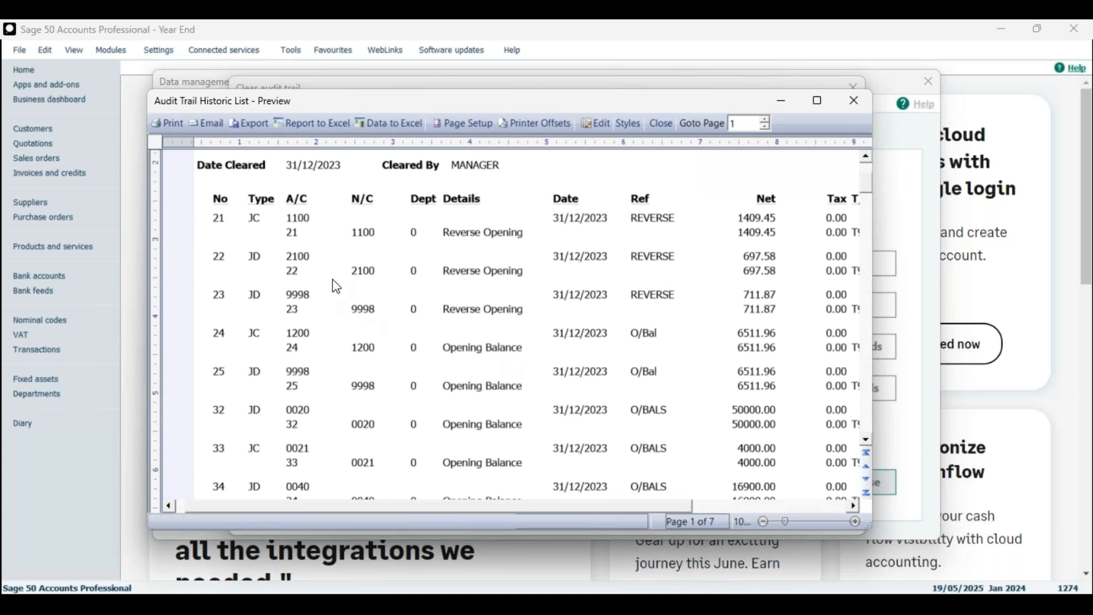
scroll(414, 324, "down", 18)
scroll(402, 386, "down", 4)
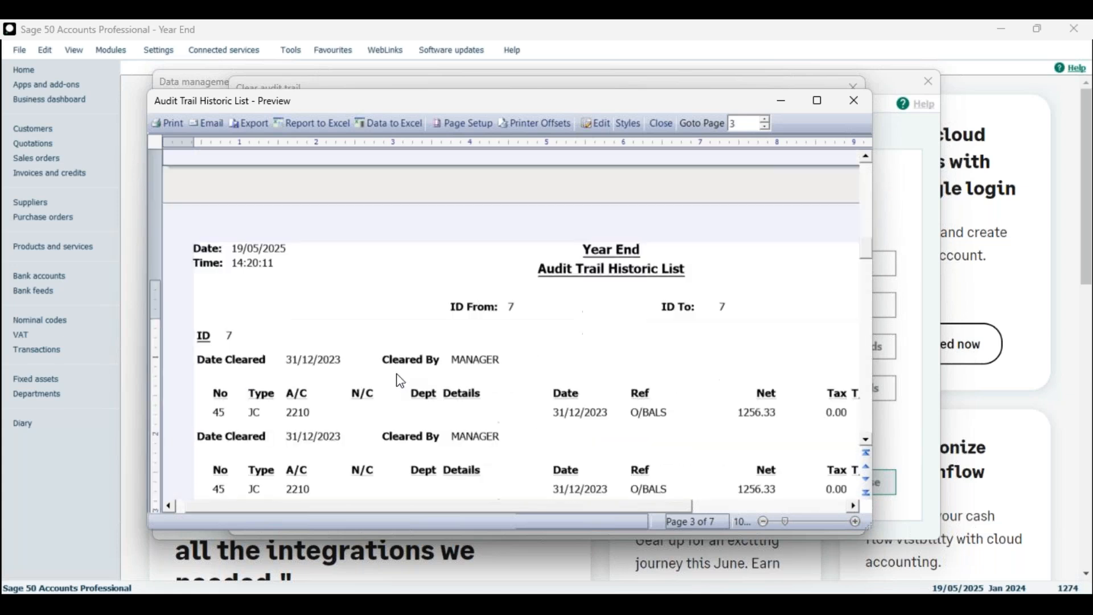
scroll(570, 301, "down", 10)
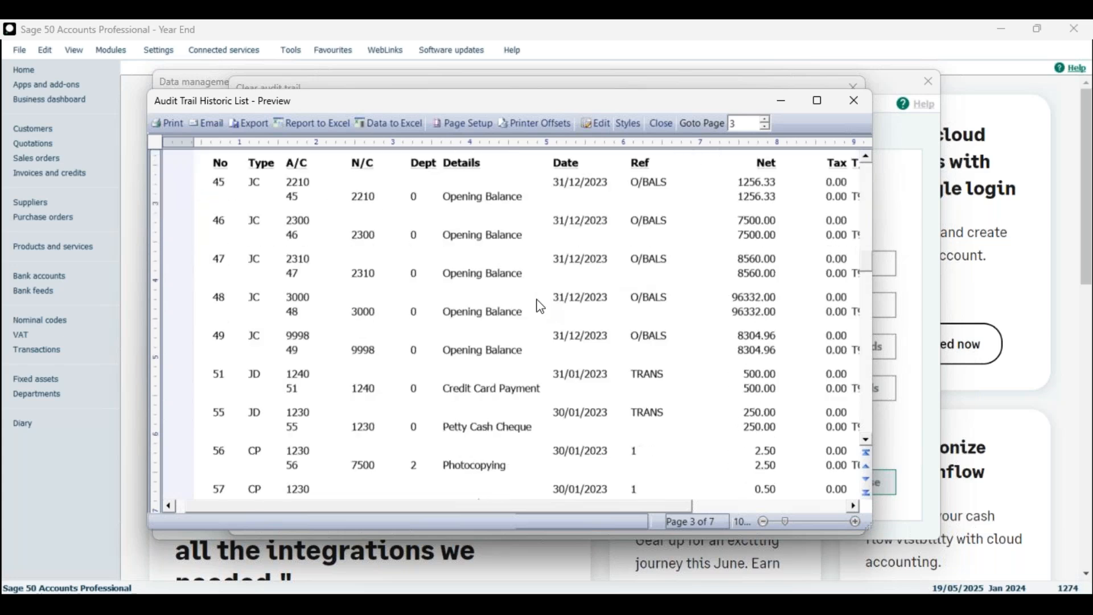
scroll(529, 303, "up", 5)
scroll(529, 307, "down", 15)
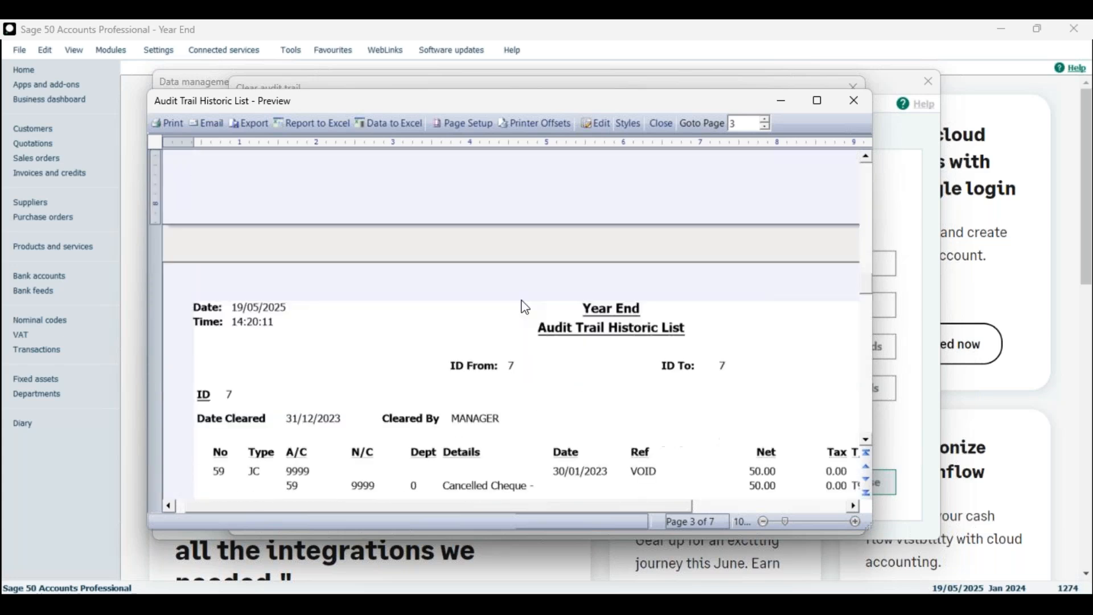
scroll(419, 331, "down", 10)
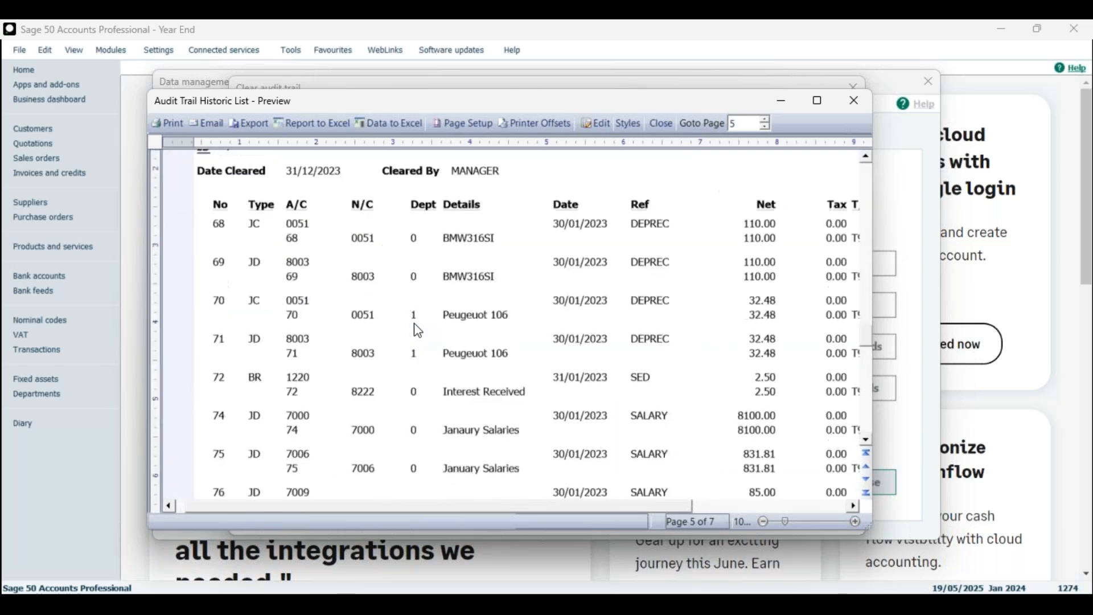
scroll(314, 362, "down", 3)
scroll(316, 362, "down", 2)
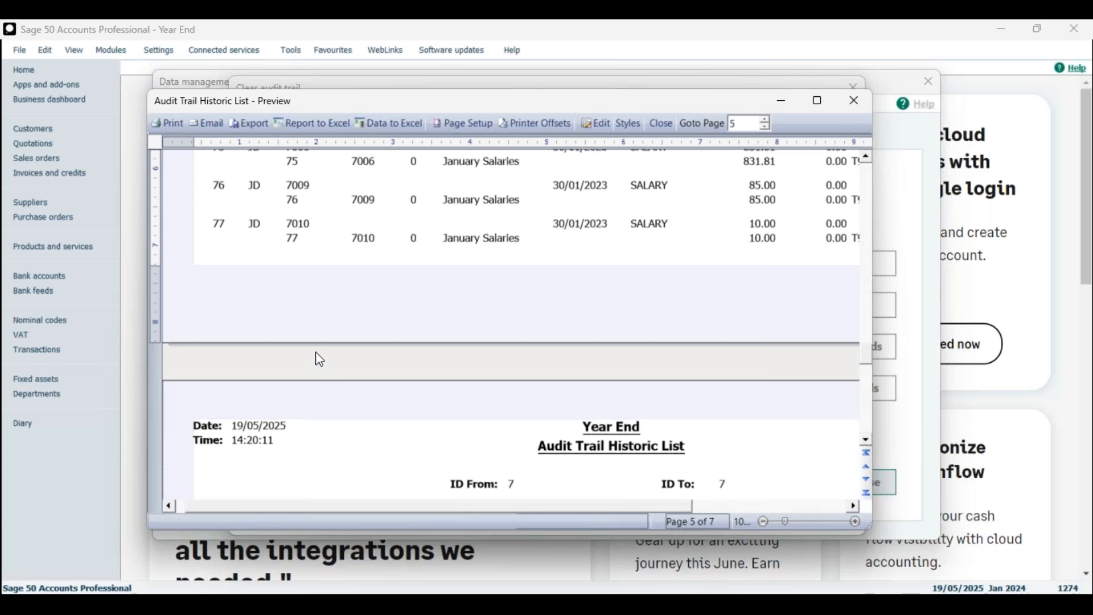
scroll(420, 311, "up", 7)
scroll(420, 309, "up", 3)
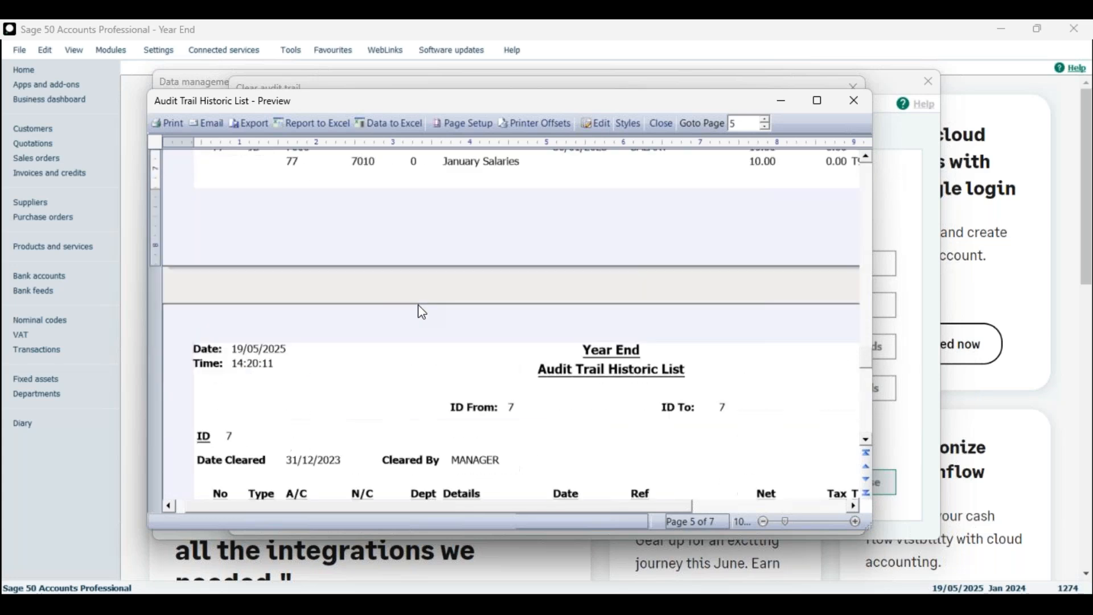
scroll(318, 262, "up", 2)
scroll(388, 243, "down", 3)
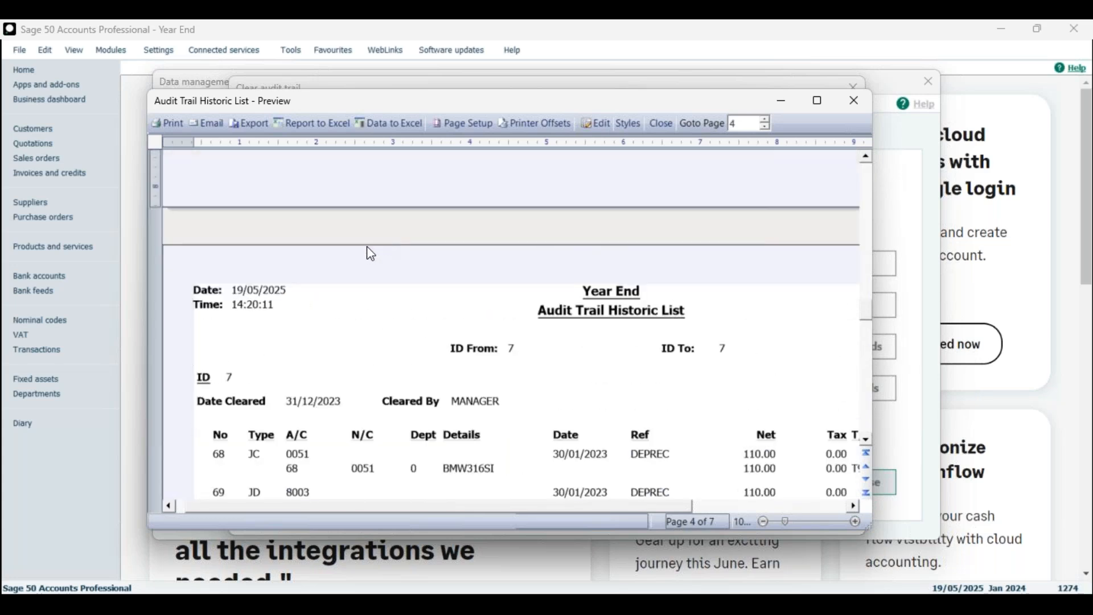
scroll(370, 255, "up", 8)
left_click_drag(698, 110, 734, 104)
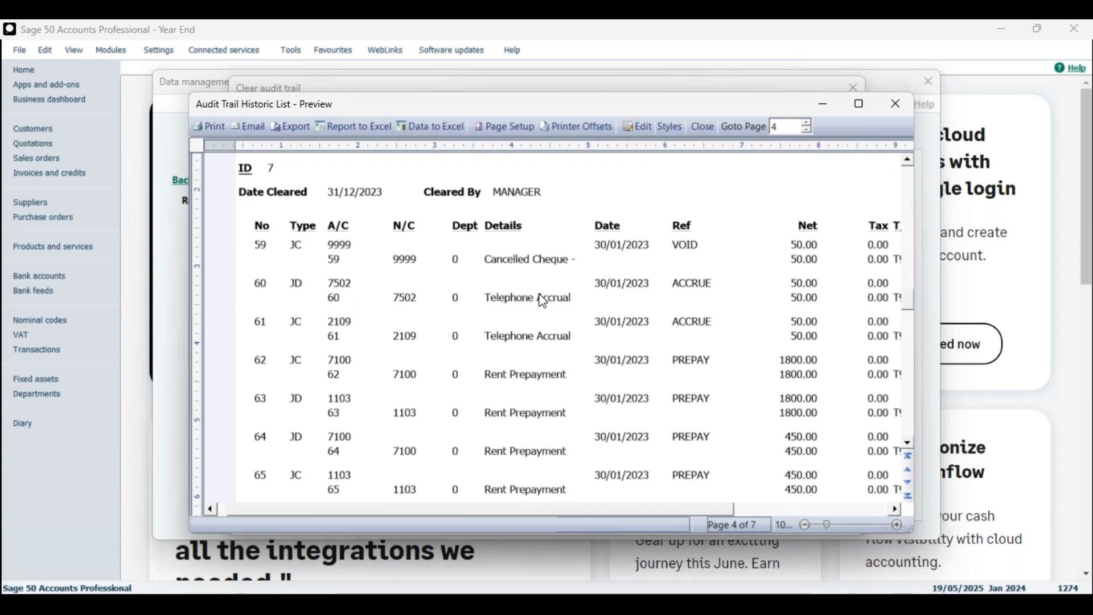
left_click(896, 114)
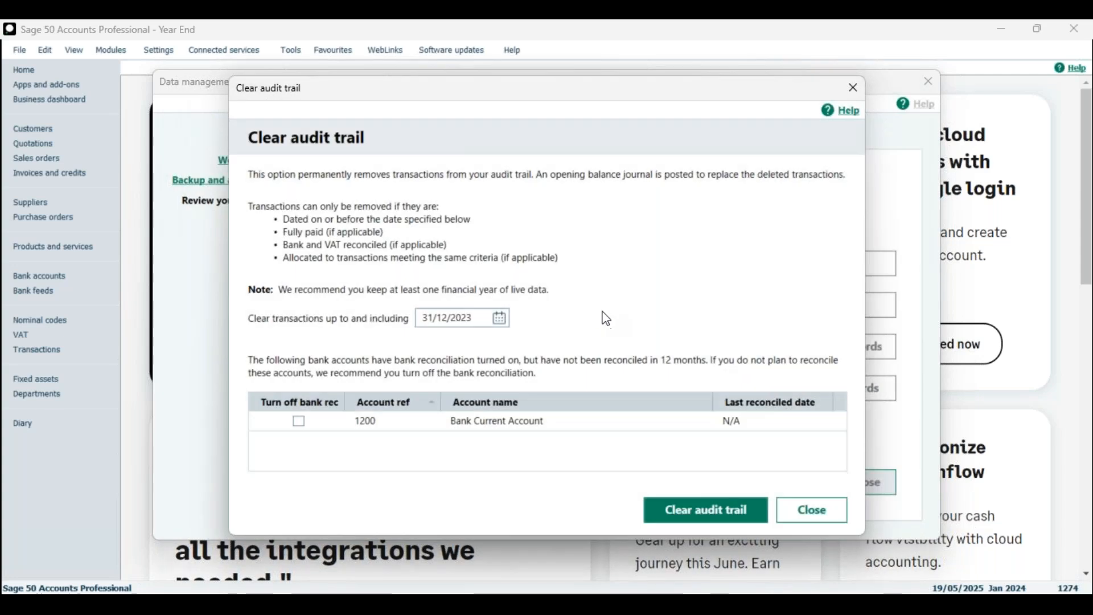
Step: Run the clearance again to remove 39 more transactions, then close Clear audit trail
left_click(725, 516)
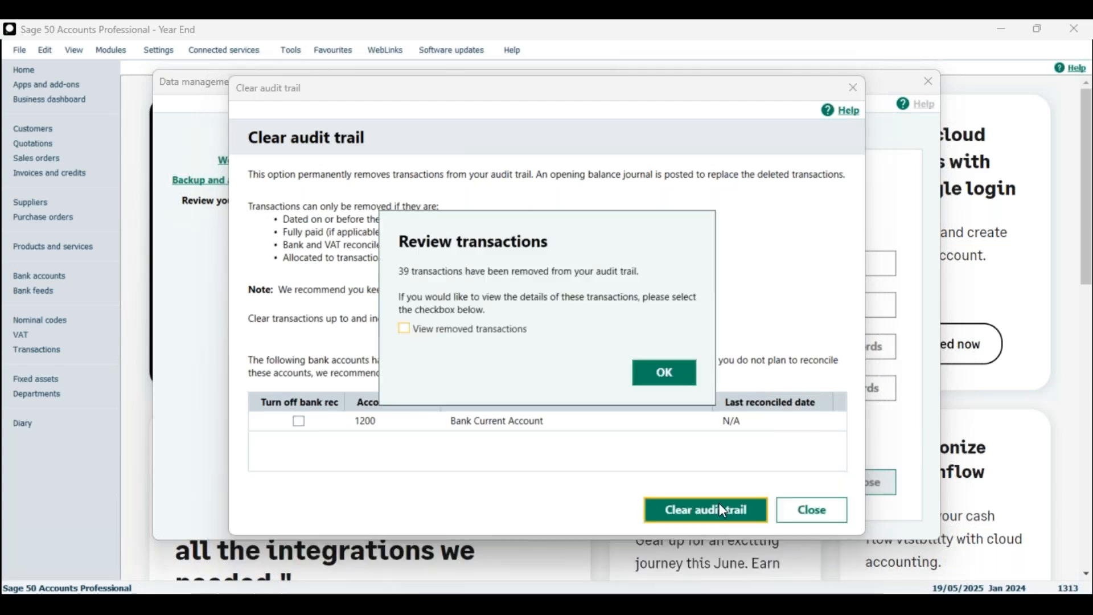
left_click(664, 374)
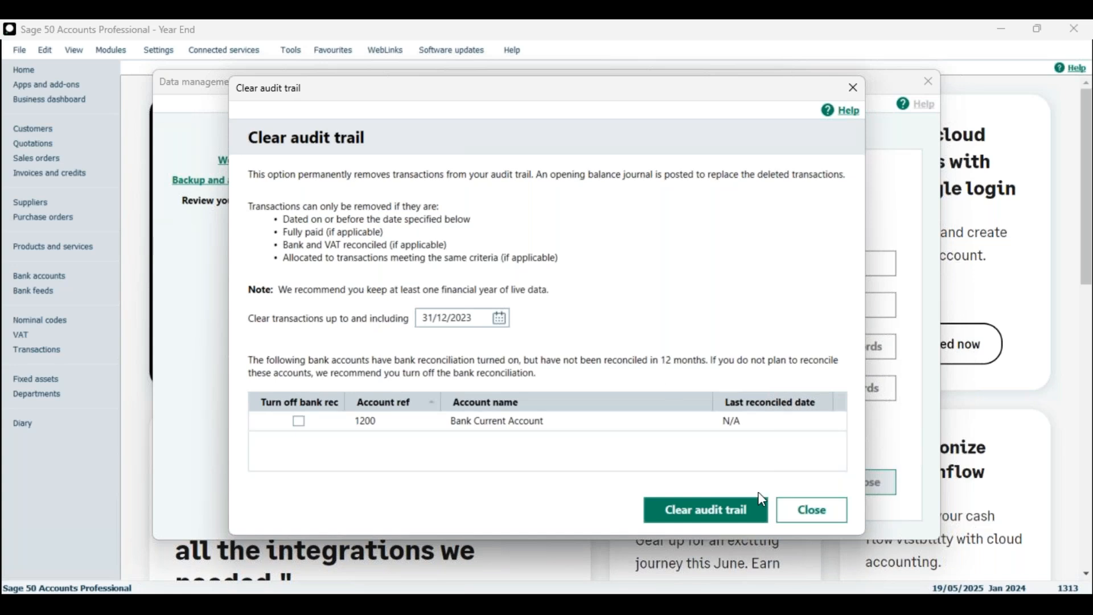
left_click(813, 511)
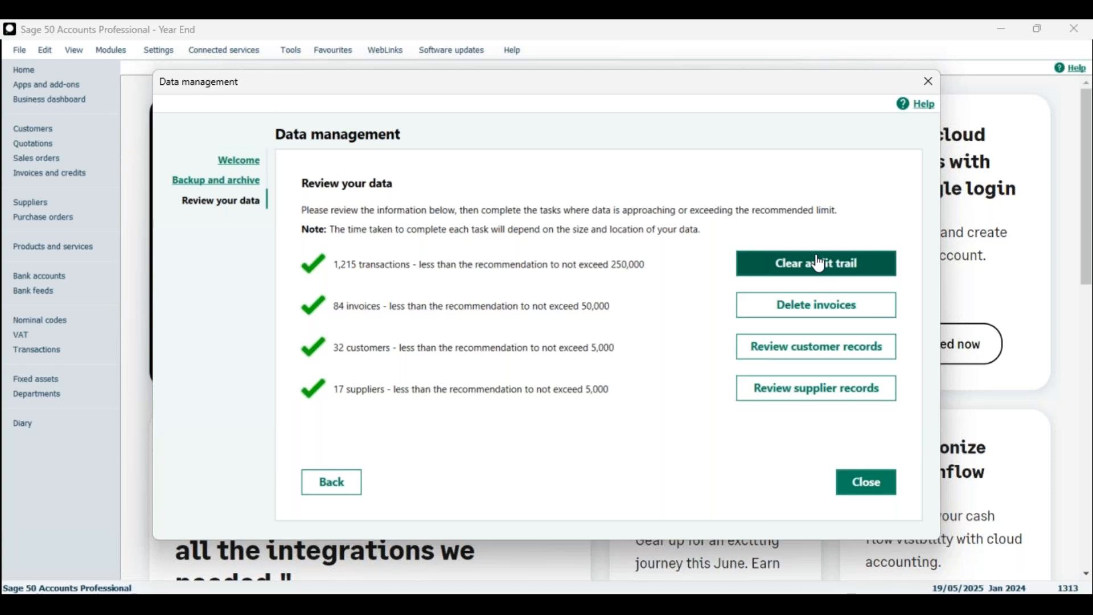
Step: Delete the 78 invoices dated up to 31/12/2023 and close the Delete invoices window
left_click(835, 312)
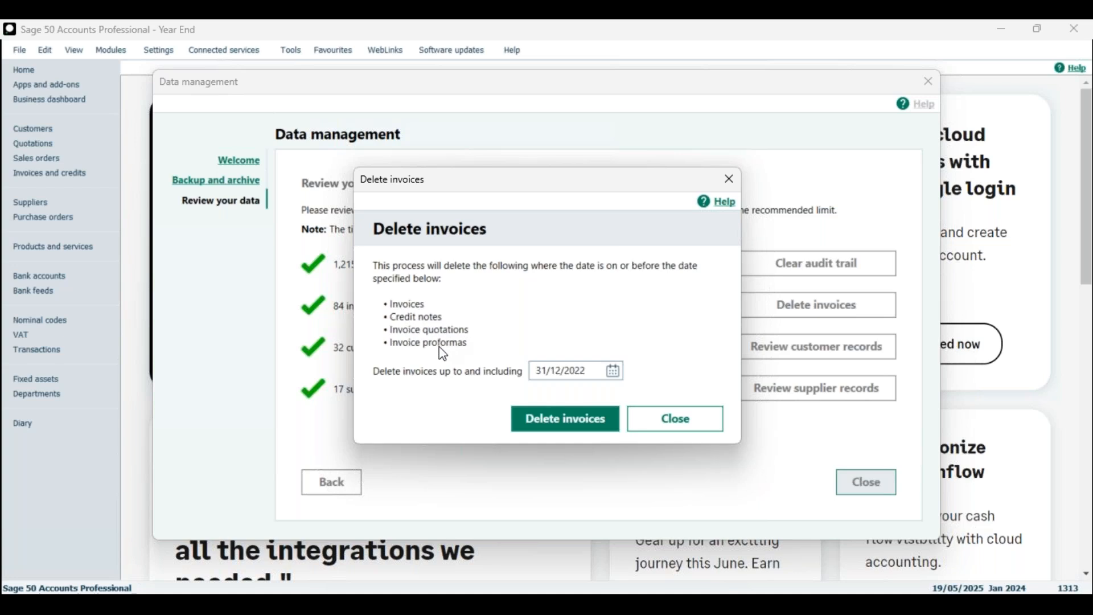
left_click(587, 374)
type("3")
left_click(584, 426)
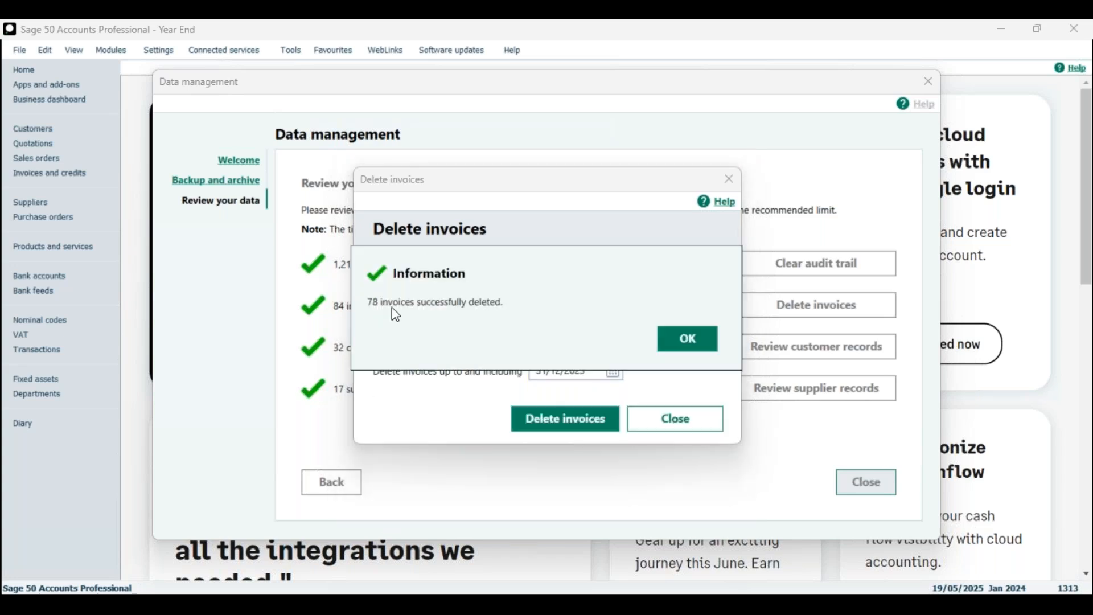
left_click(686, 342)
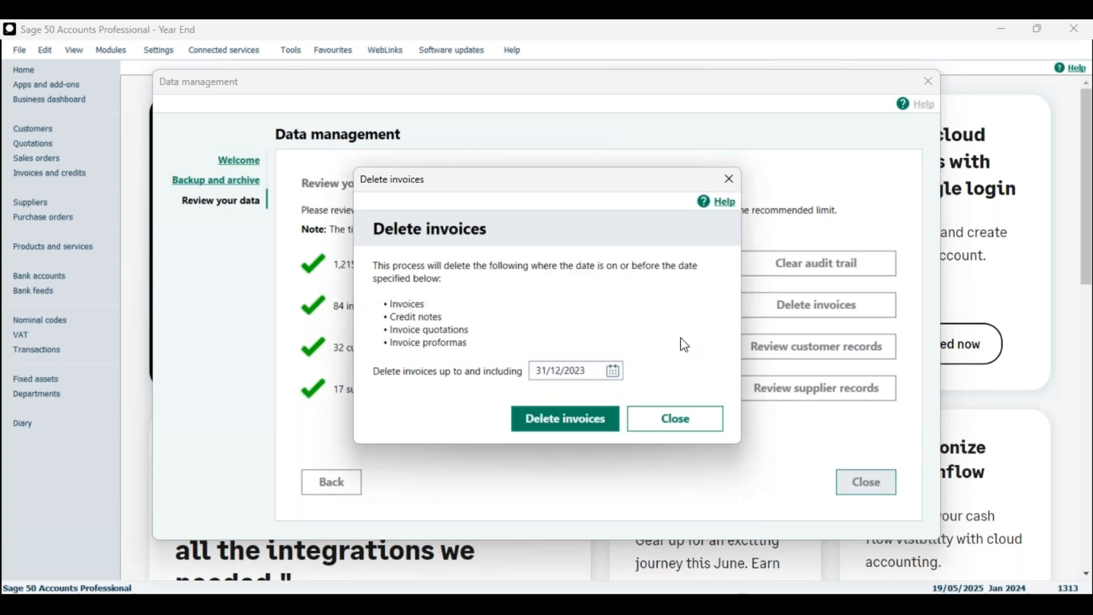
left_click(672, 426)
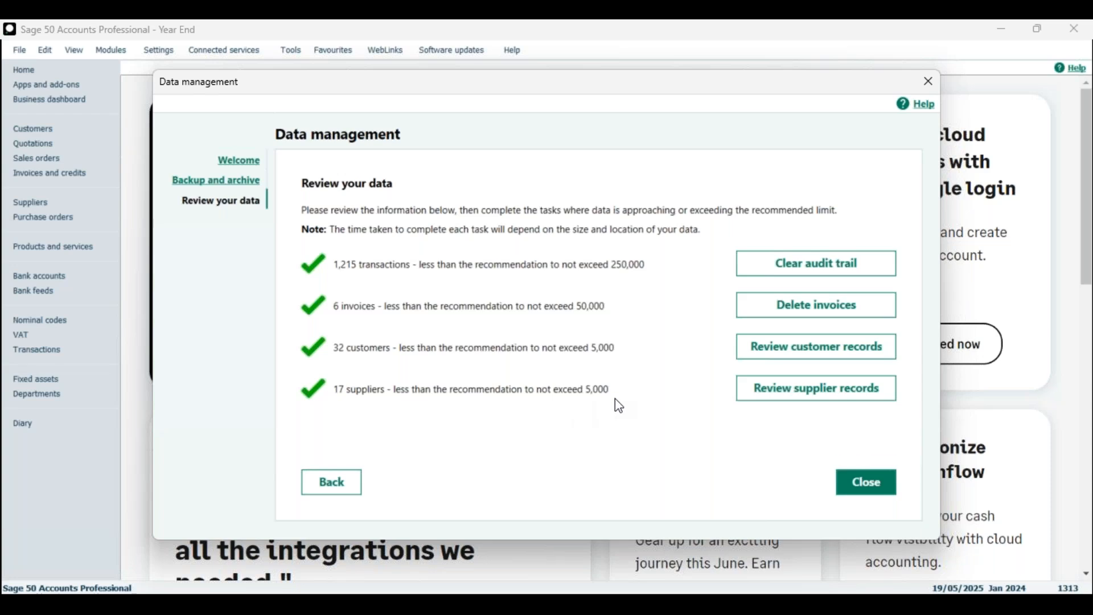
Step: Open Review customer records from the Review your data page
left_click(816, 354)
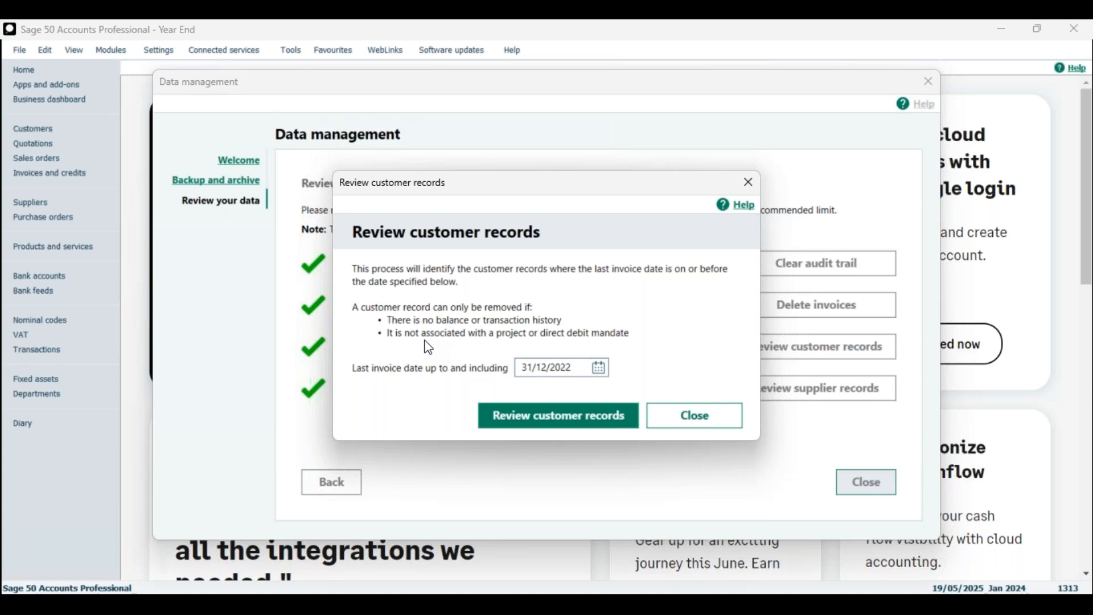
Step: List customers last invoiced up to 31/12/2023 and delete the Delete Me Ltd record
left_click(578, 370)
key("BackSpace")
type("3")
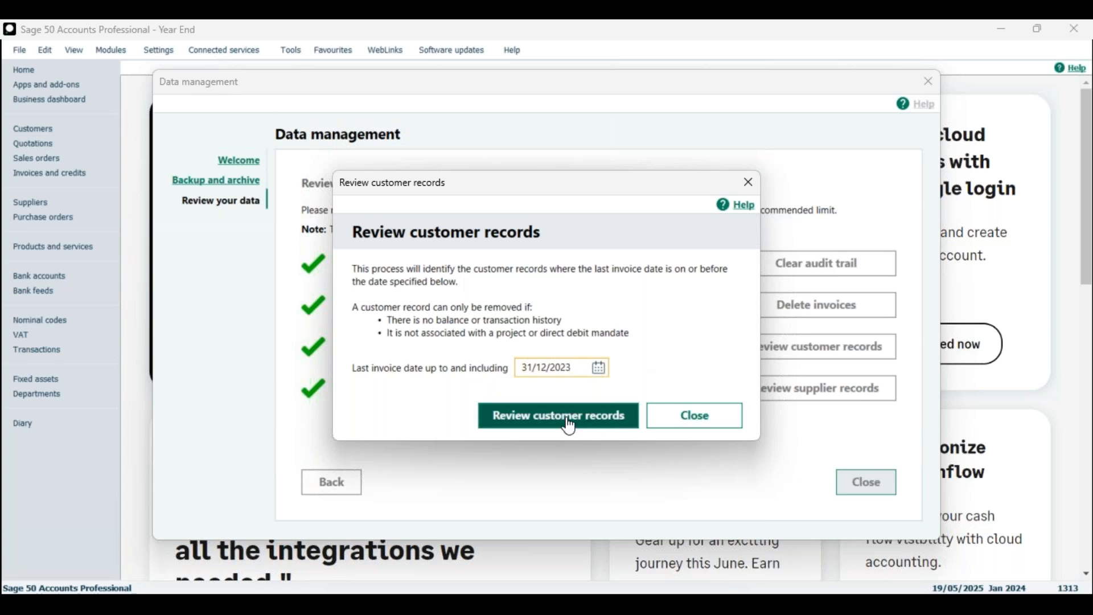
left_click(570, 427)
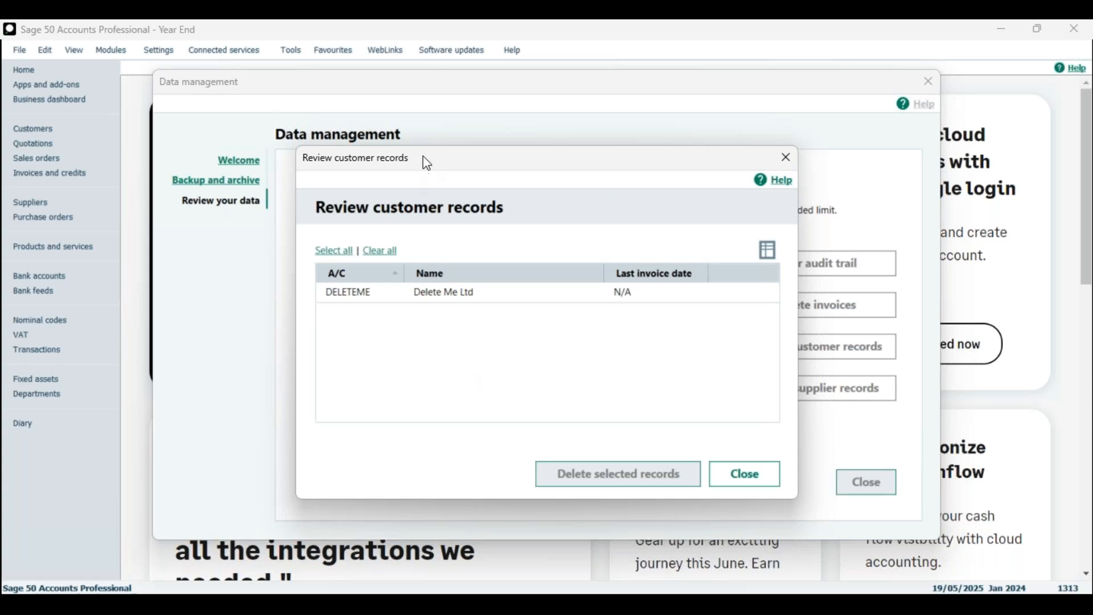
left_click_drag(427, 164, 444, 167)
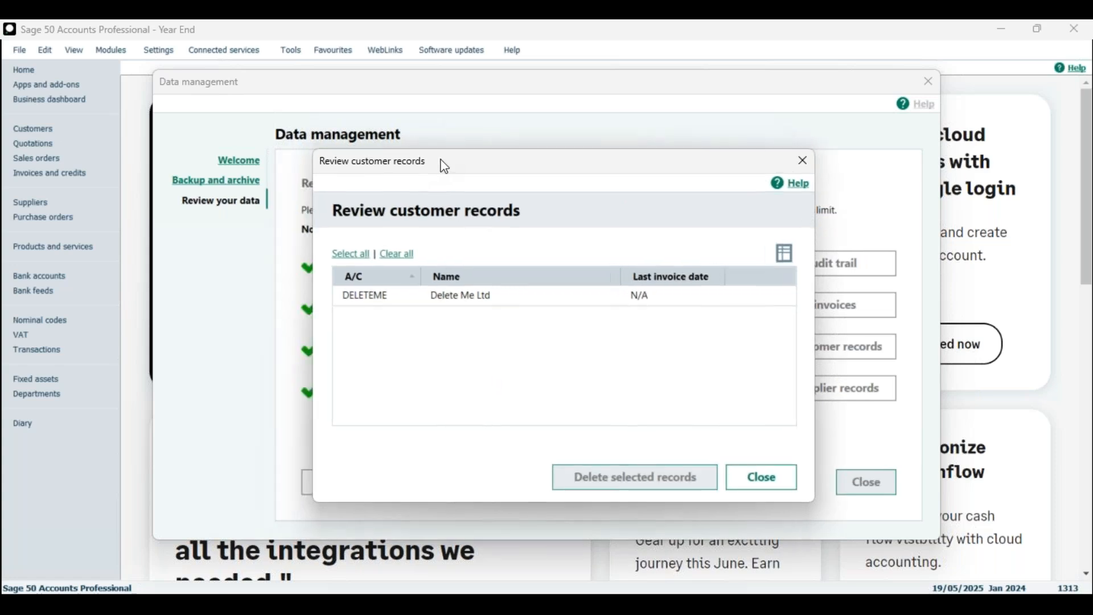
left_click(459, 300)
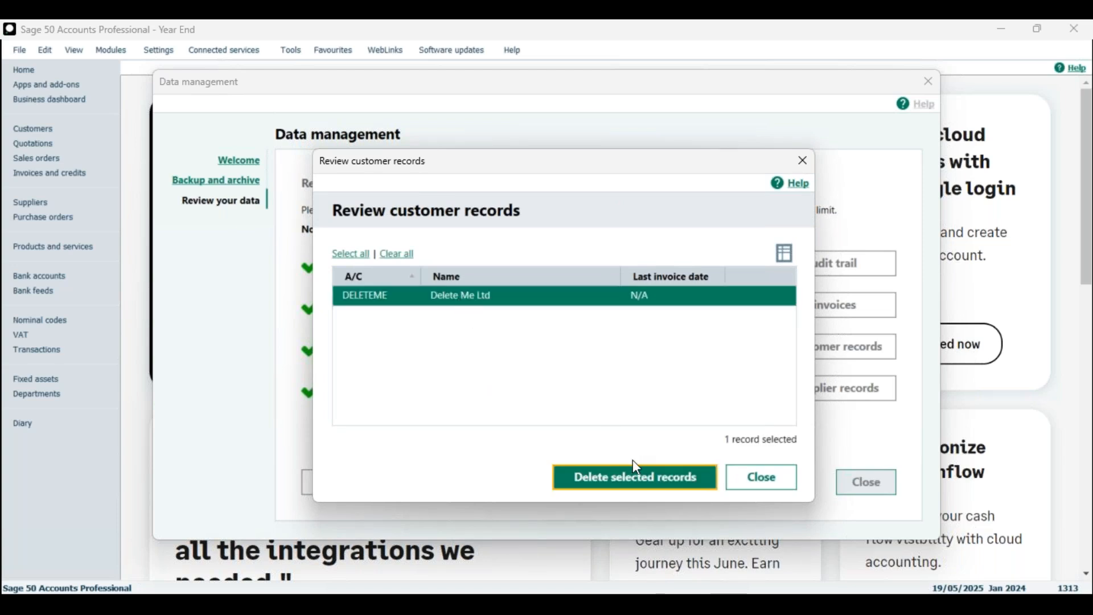
left_click_drag(490, 165, 569, 151)
left_click(742, 468)
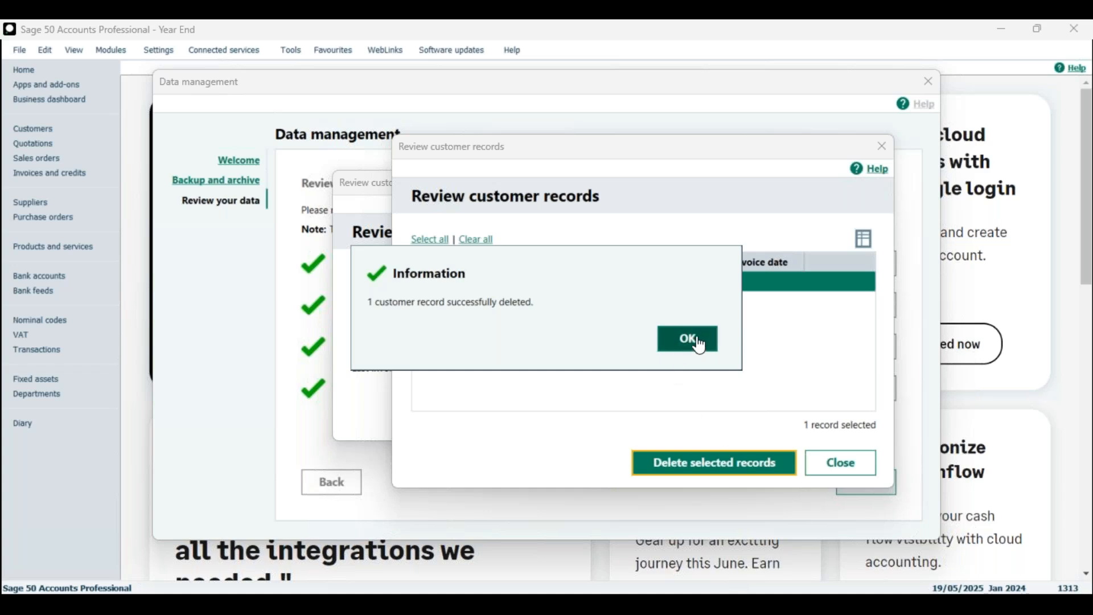
left_click(700, 345)
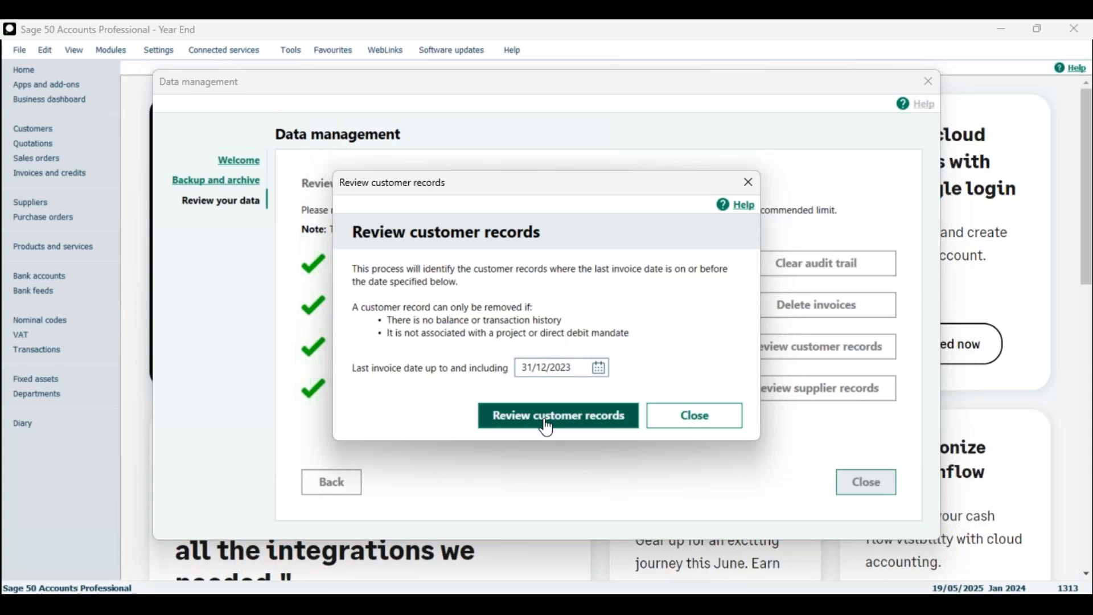
Step: Switch to Review supplier records and list suppliers last invoiced up to 31/12/2023
left_click(708, 428)
left_click(817, 389)
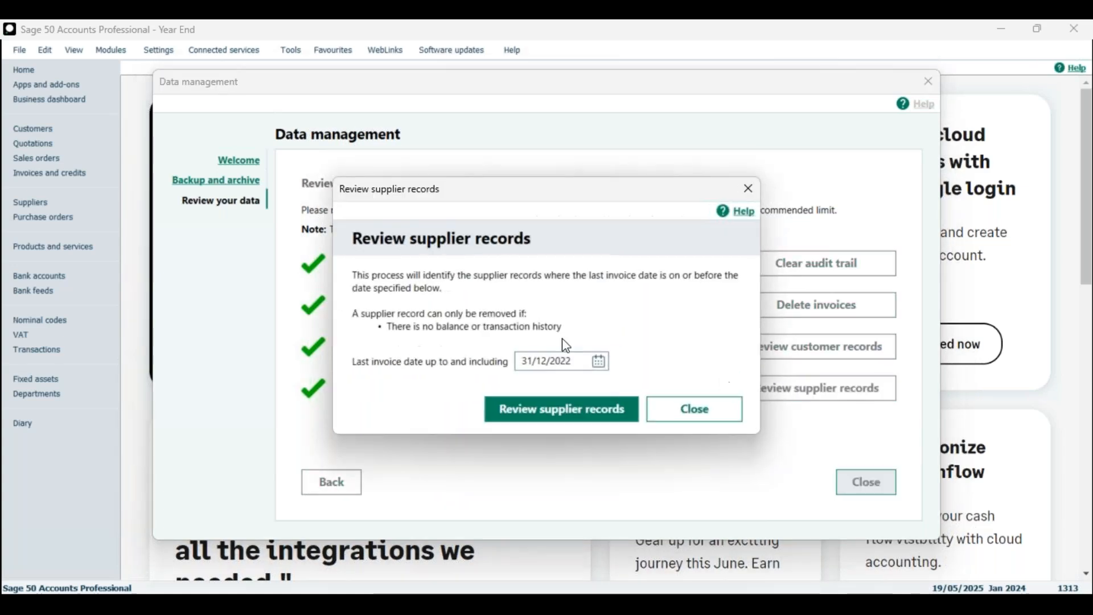
left_click(569, 363)
key("BackSpace")
type("3")
left_click_drag(483, 186, 567, 151)
left_click(631, 376)
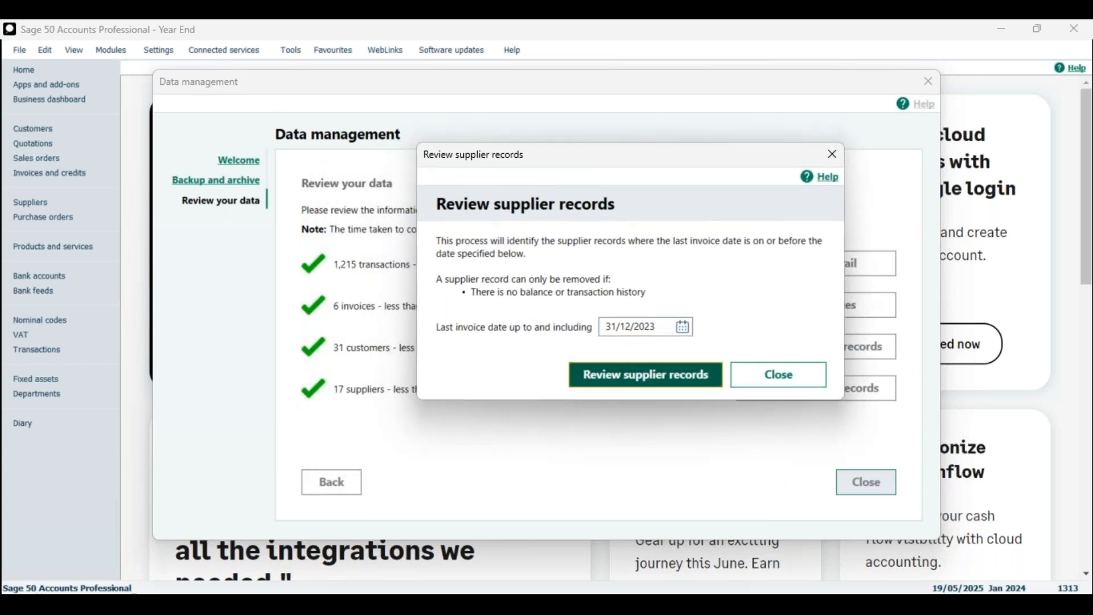
Step: Select all three listed suppliers, including Delete Me Inc and Remove .Inc, and delete them
left_click(494, 298)
left_click(498, 264)
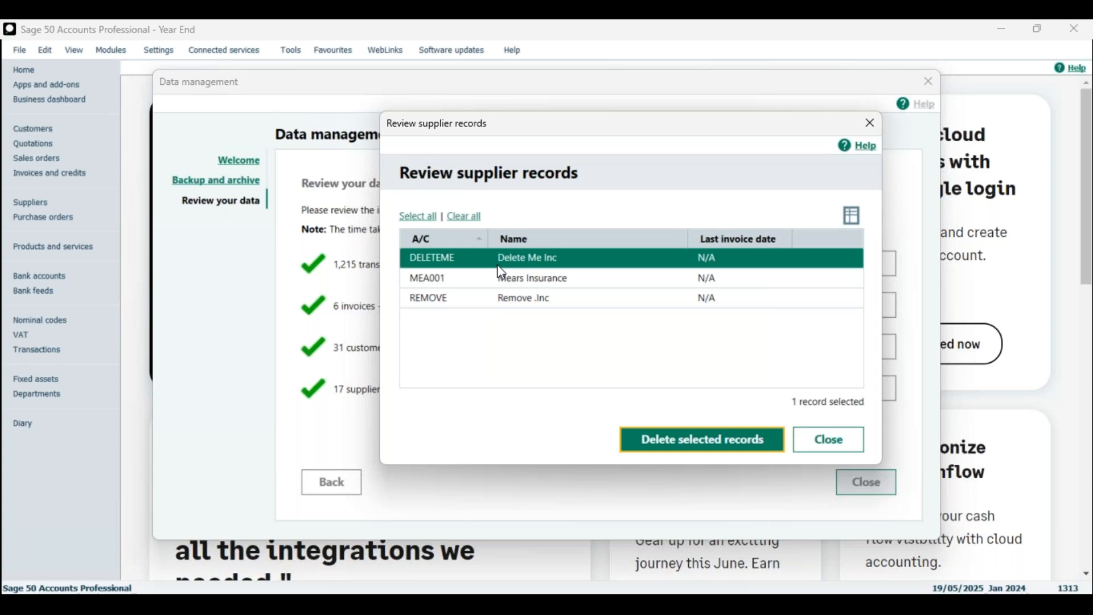
left_click(419, 217)
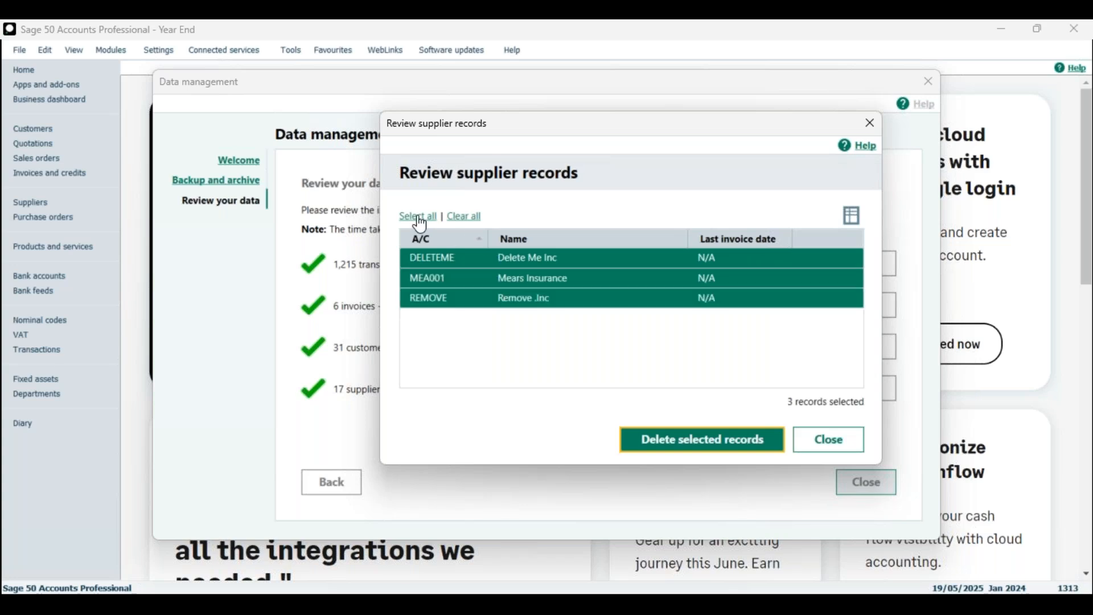
left_click(465, 218)
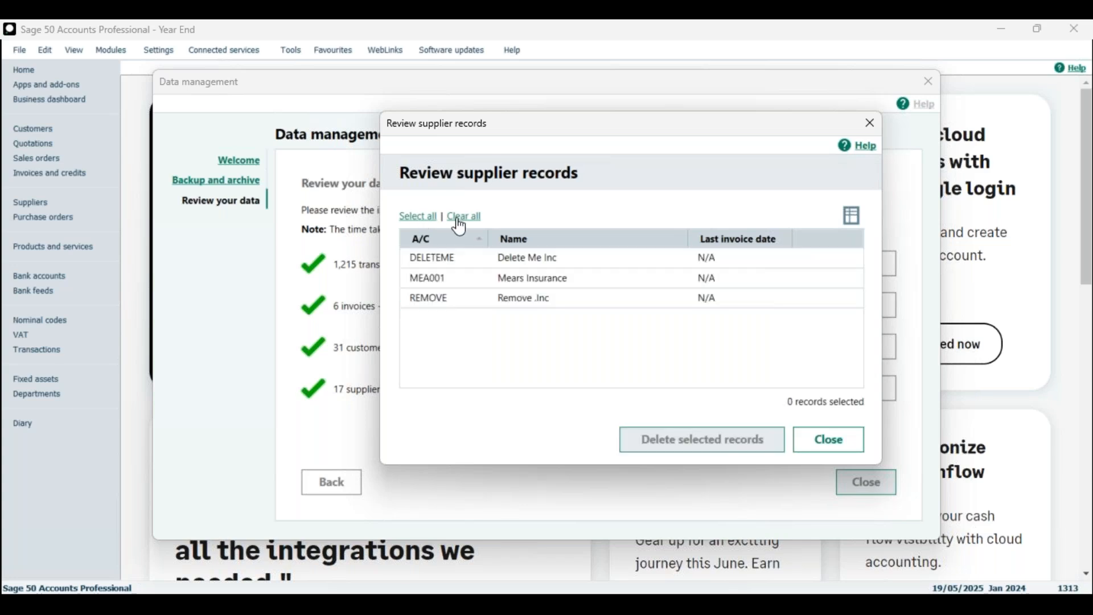
left_click(514, 264)
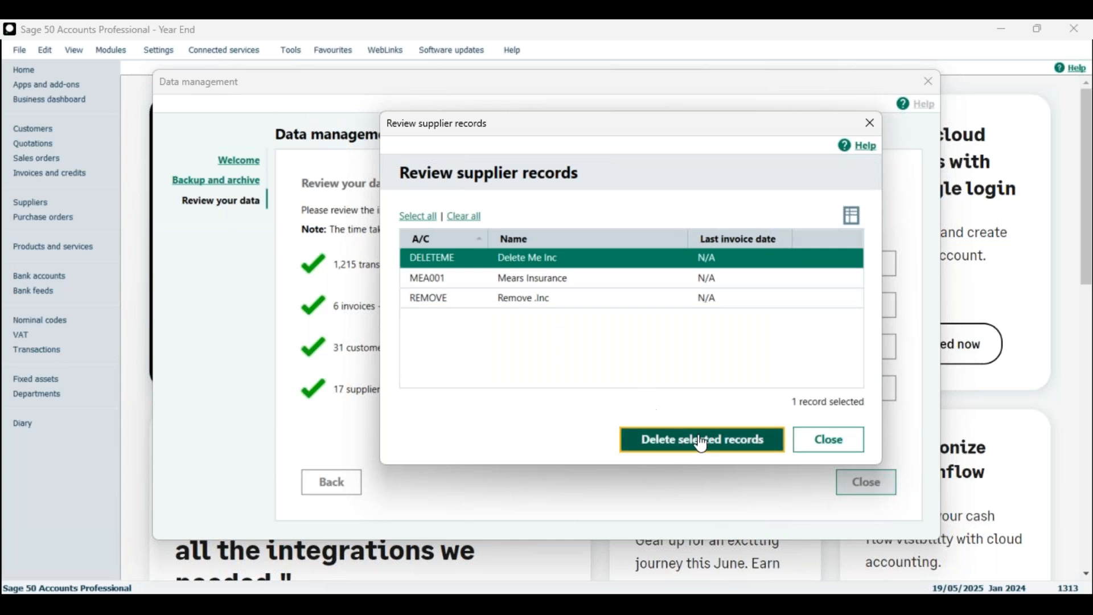
left_click(527, 309)
left_click(526, 262)
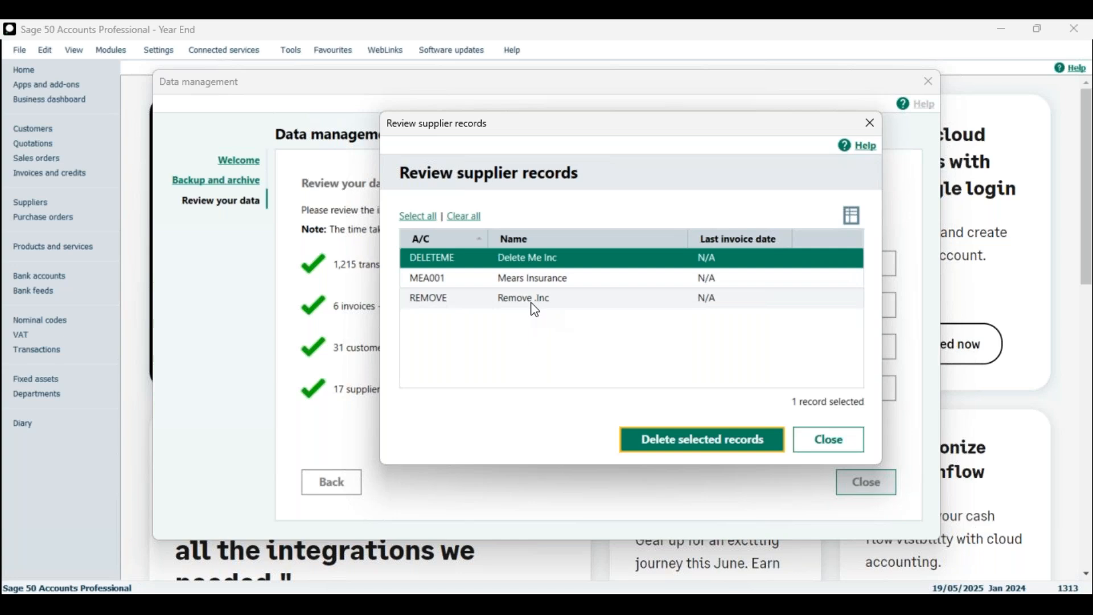
left_click(412, 222)
left_click(465, 216)
left_click(532, 262)
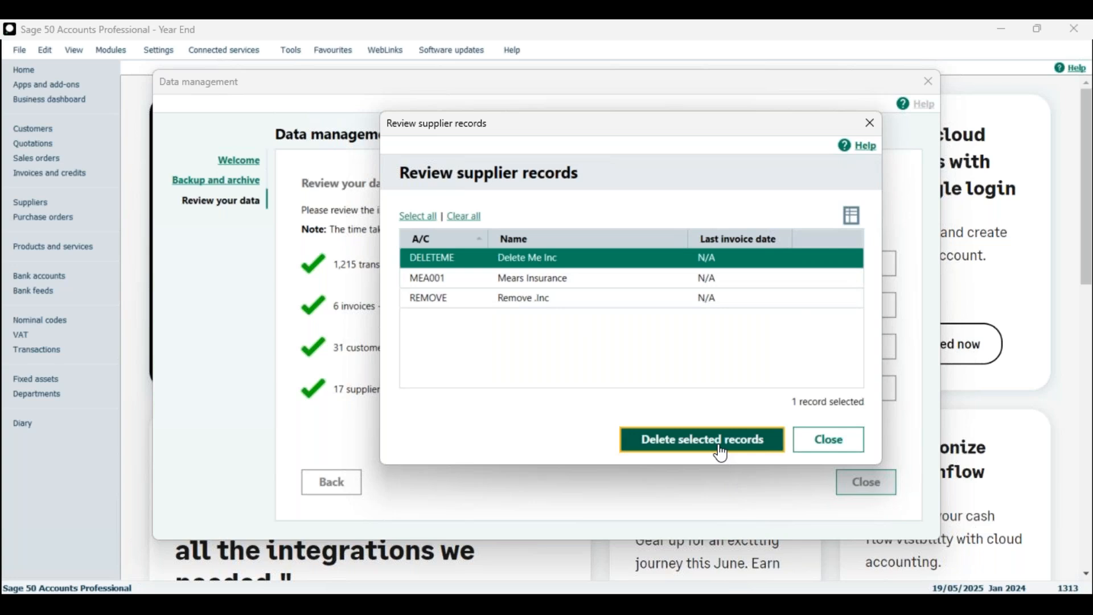
left_click(418, 217)
left_click(677, 444)
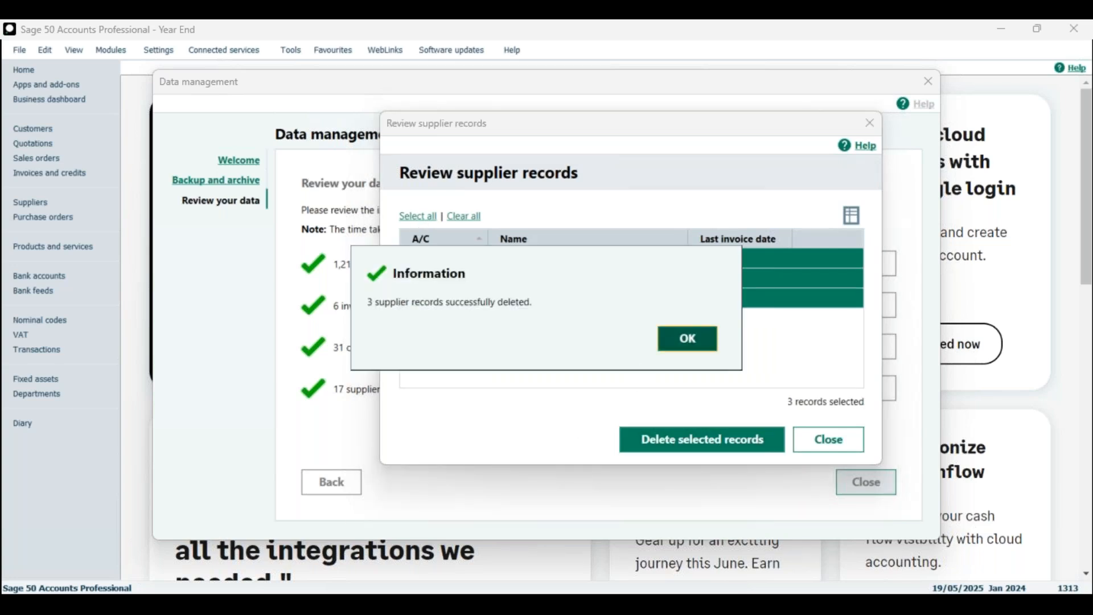
key("Return")
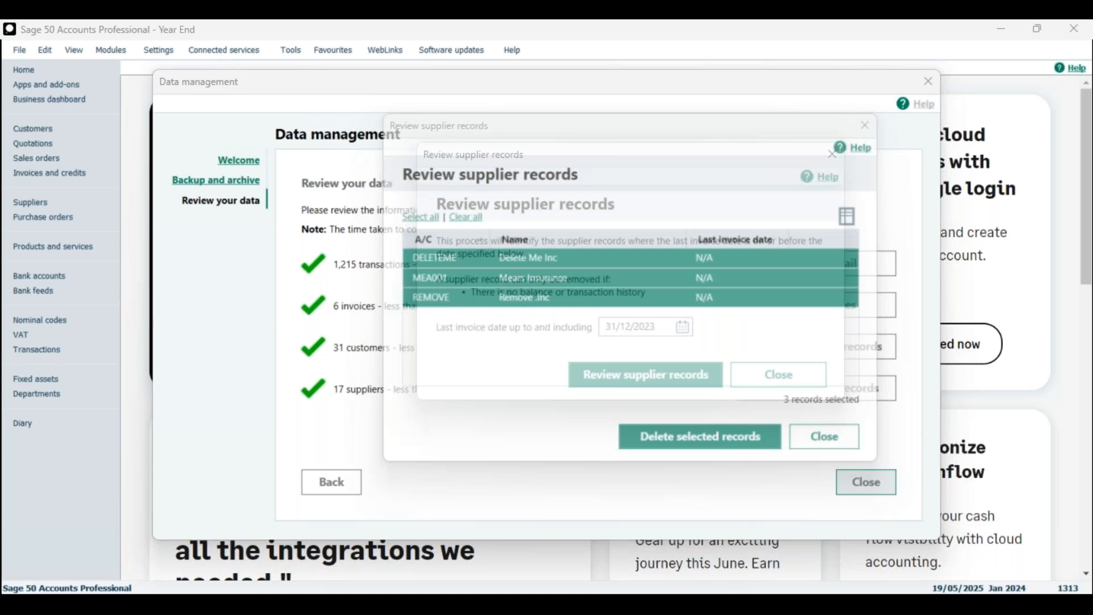
left_click(757, 374)
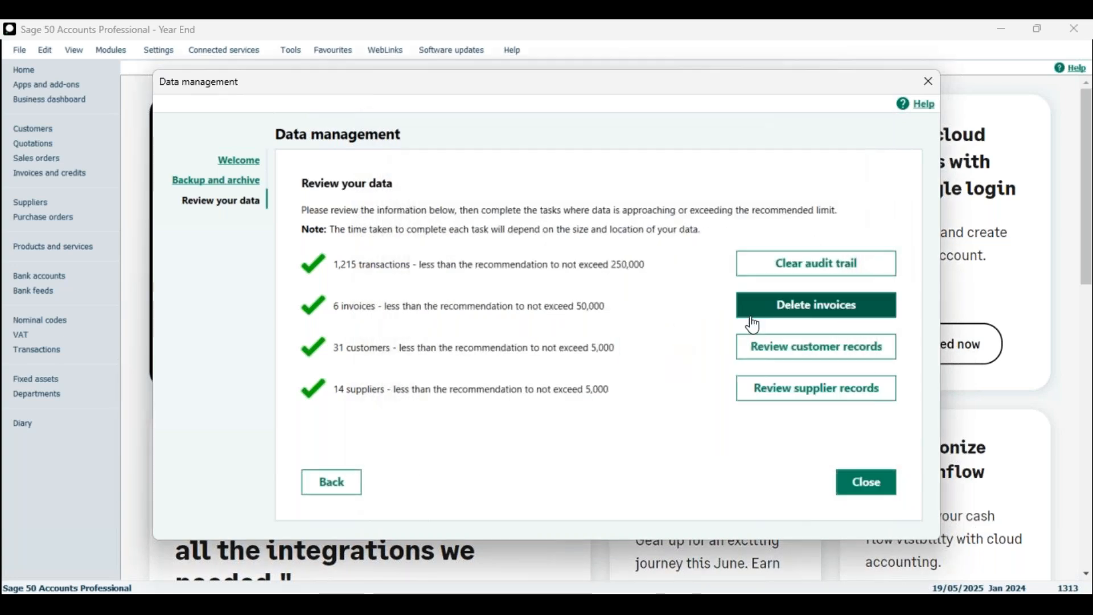
Step: Recheck customers to 31/12/2023, find no records, close Data management and view the Customers list
left_click(785, 349)
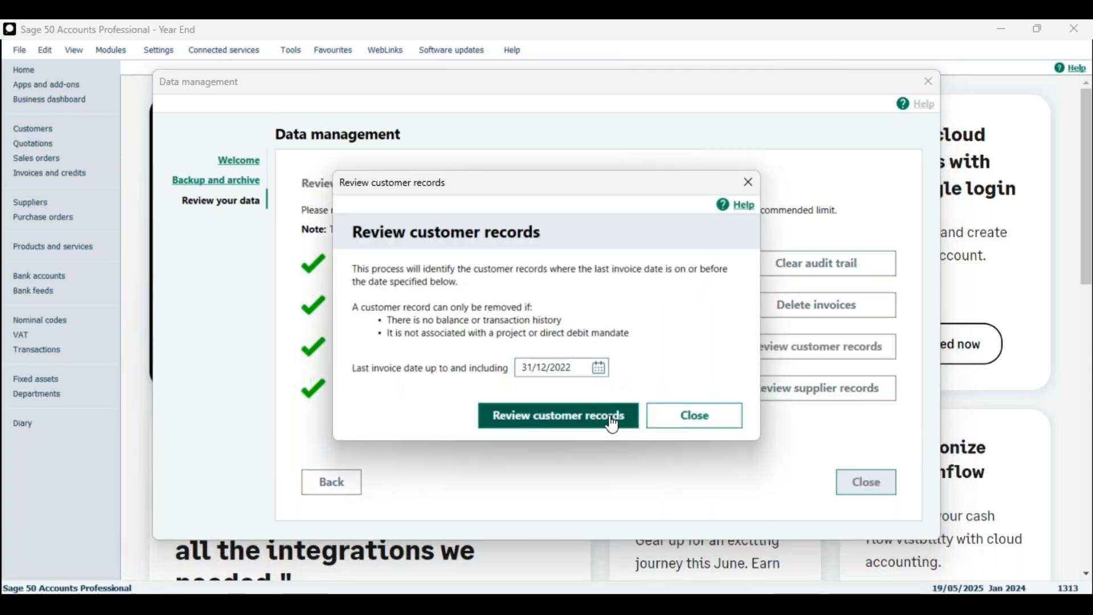
left_click(580, 369)
key("BackSpace")
type("3")
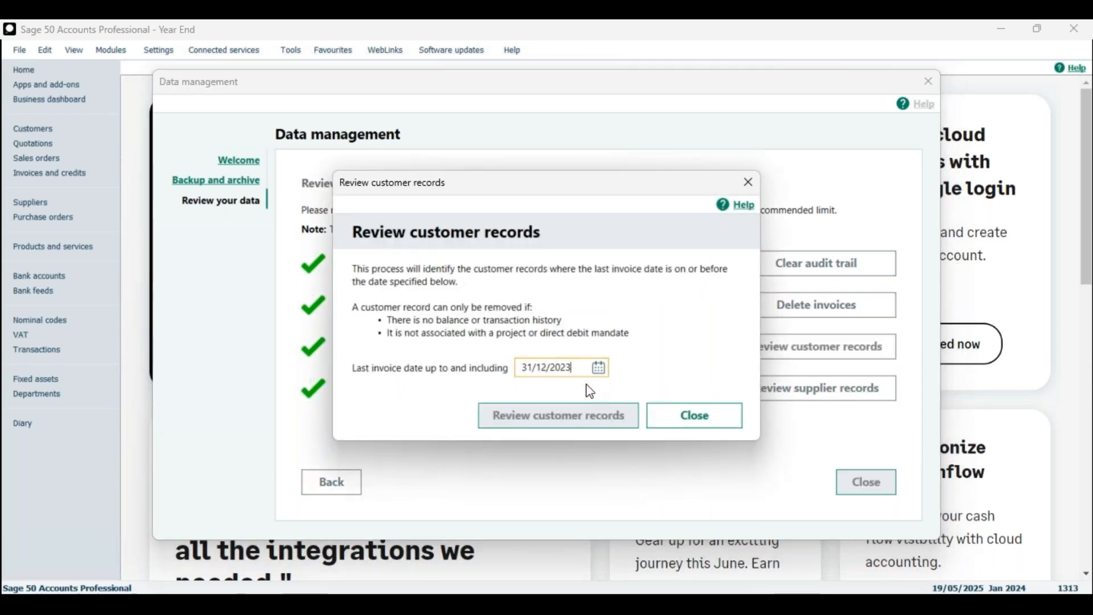
left_click(600, 424)
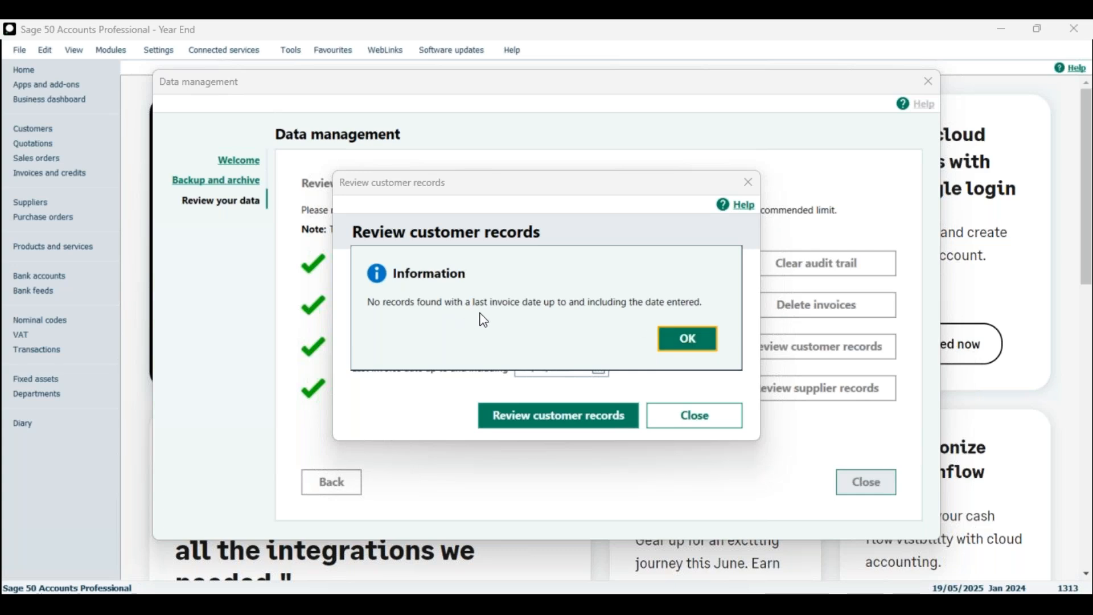
left_click(690, 340)
left_click(695, 415)
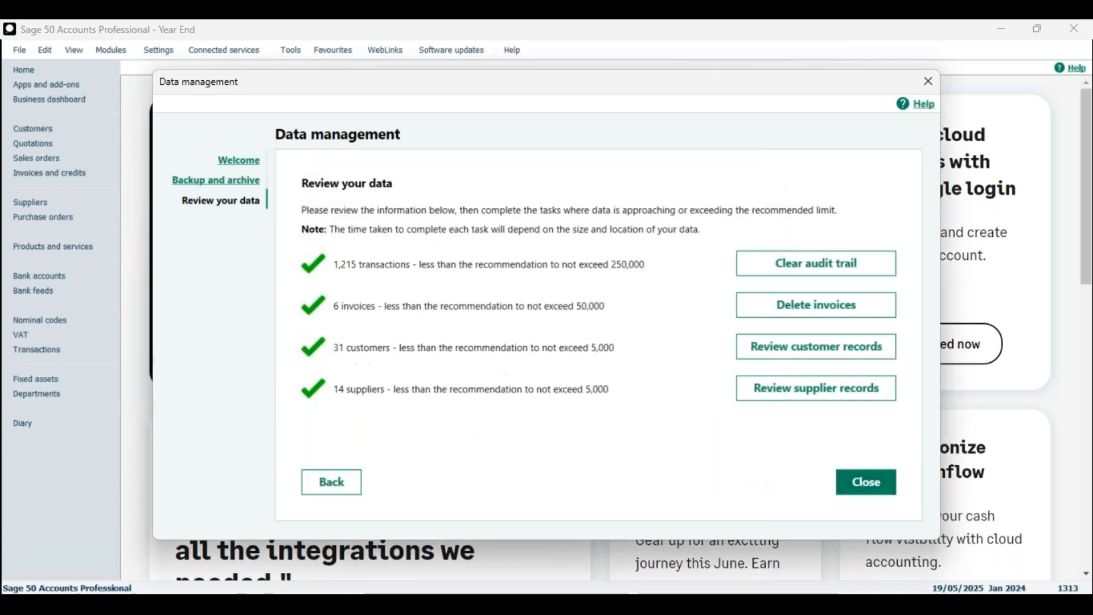
left_click(866, 483)
left_click(79, 128)
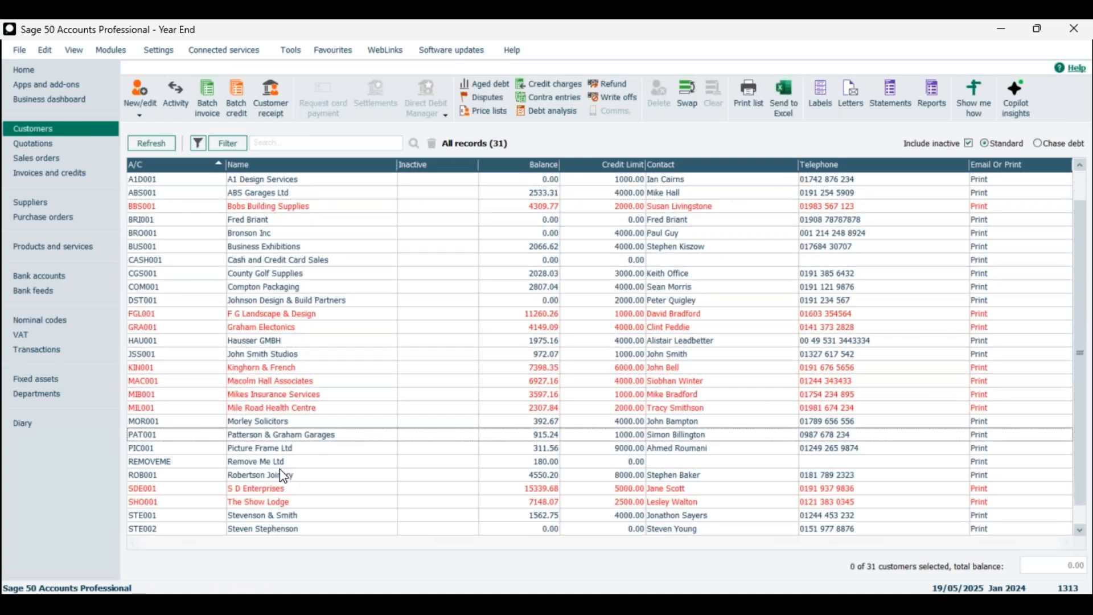
Step: Browse the customer list, viewing the County Golf Supplies record and clearing the selection
left_click(250, 462)
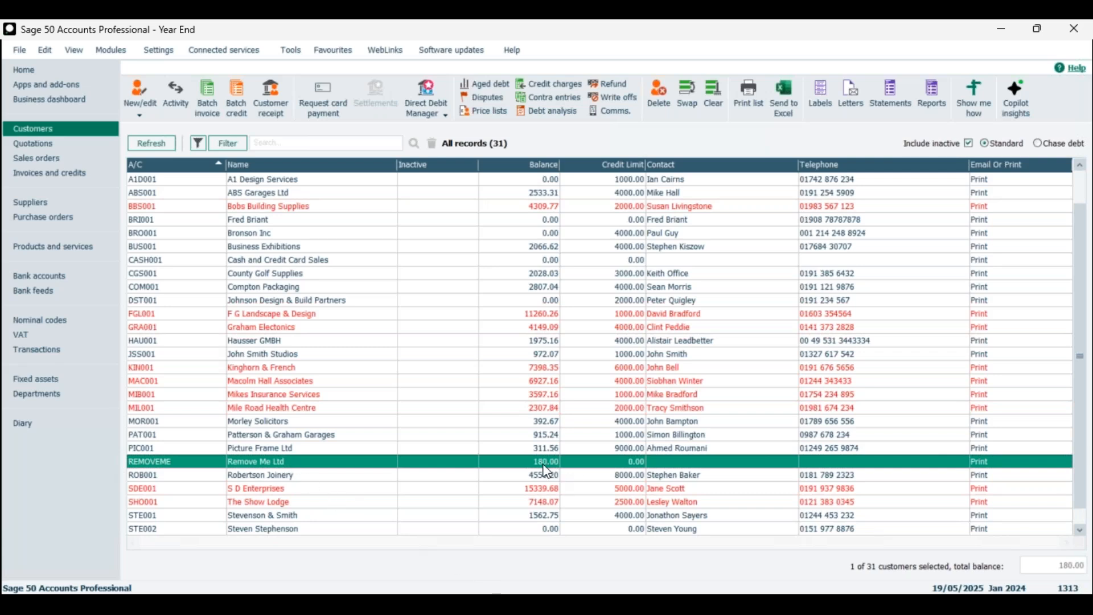
left_click(302, 51)
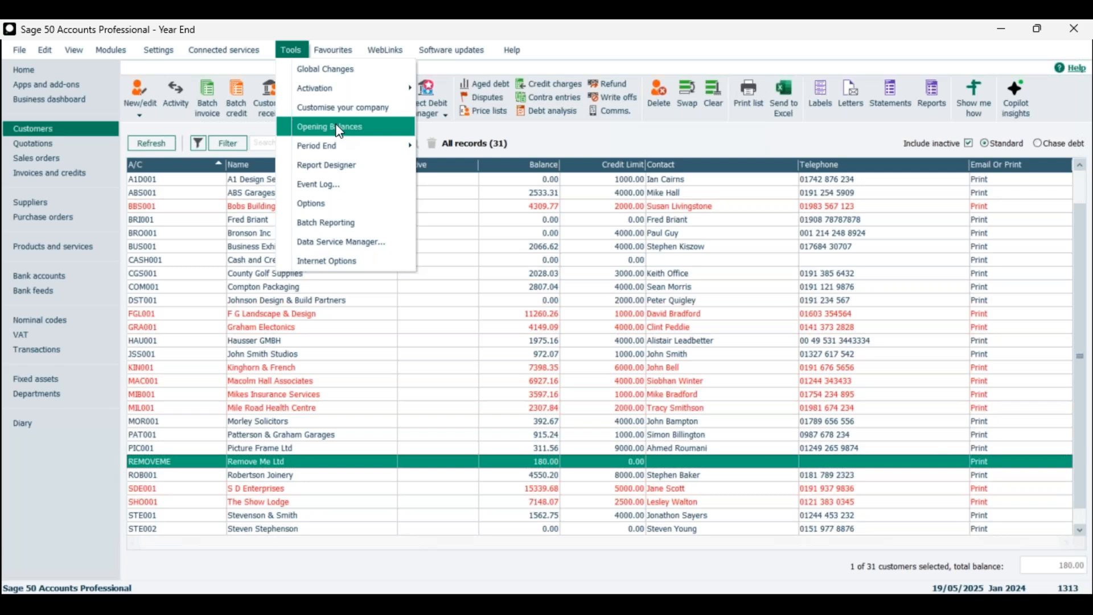
left_click(147, 88)
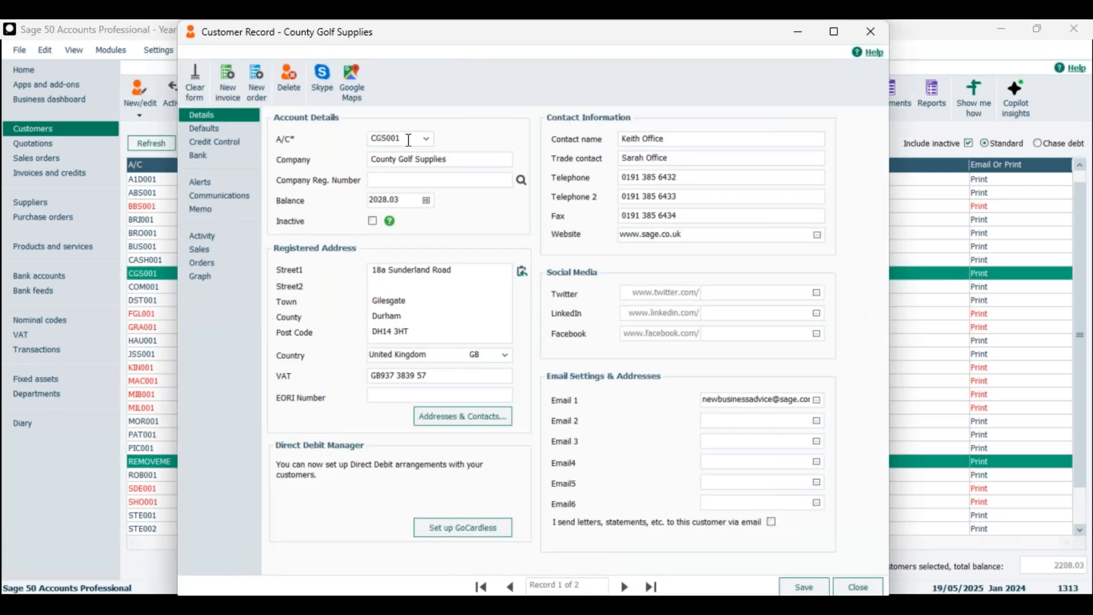
left_click(860, 588)
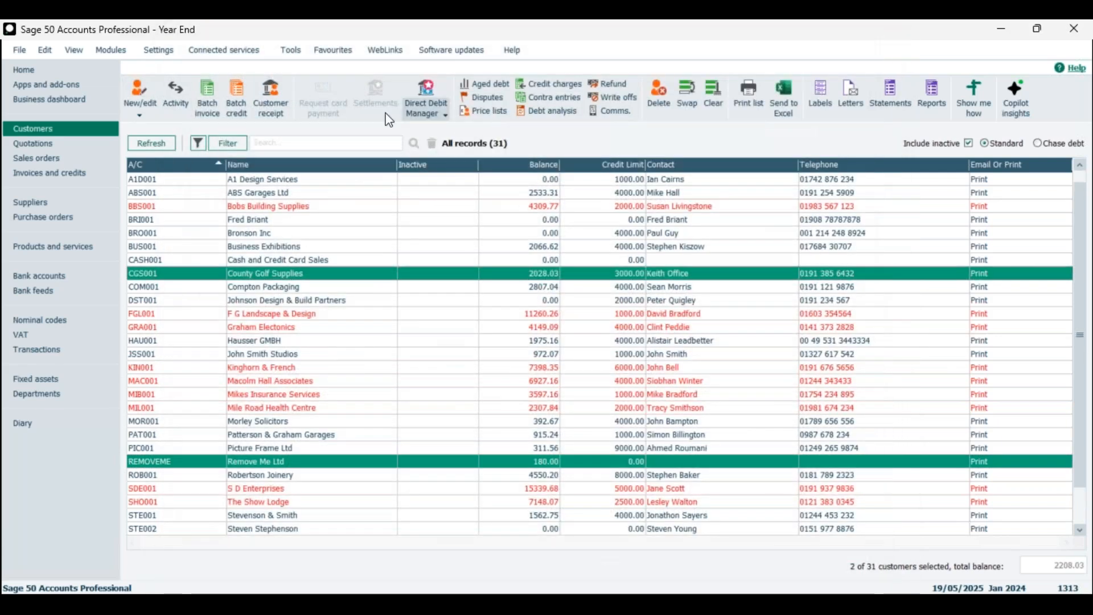
left_click(694, 91)
left_click(692, 90)
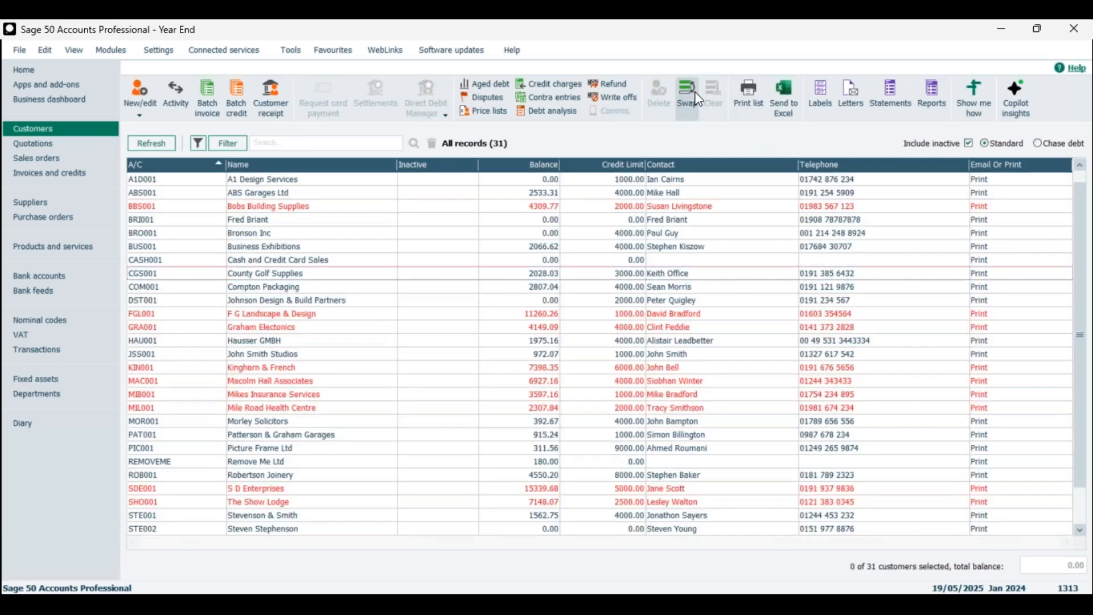
left_click(692, 90)
left_click(715, 91)
Step: Create and save a new customer with account code MATTTEST
left_click(142, 93)
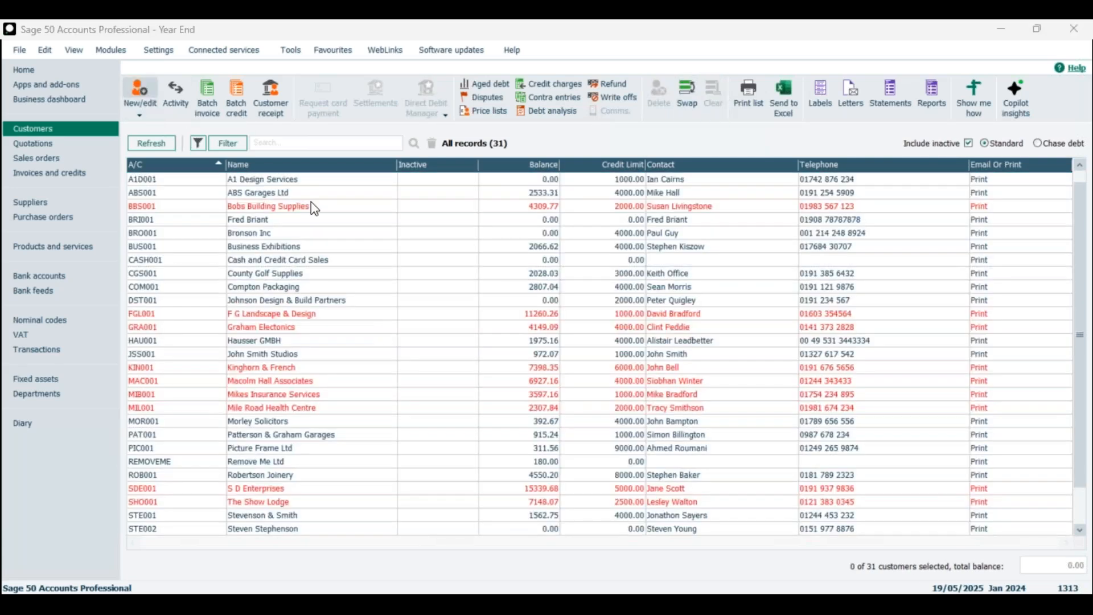
type("MATT")
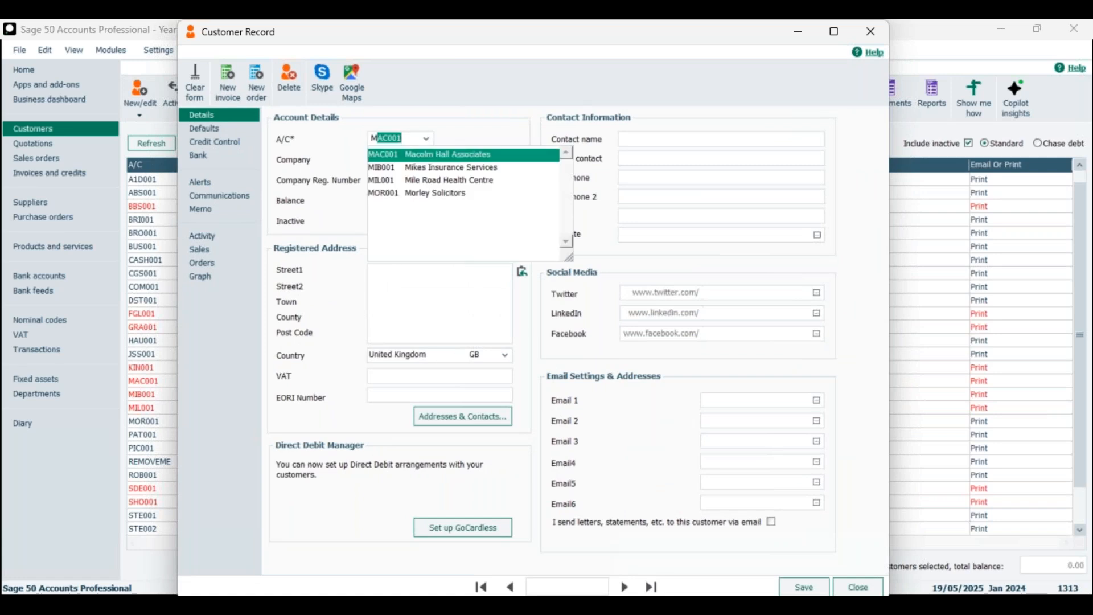
type("TEST")
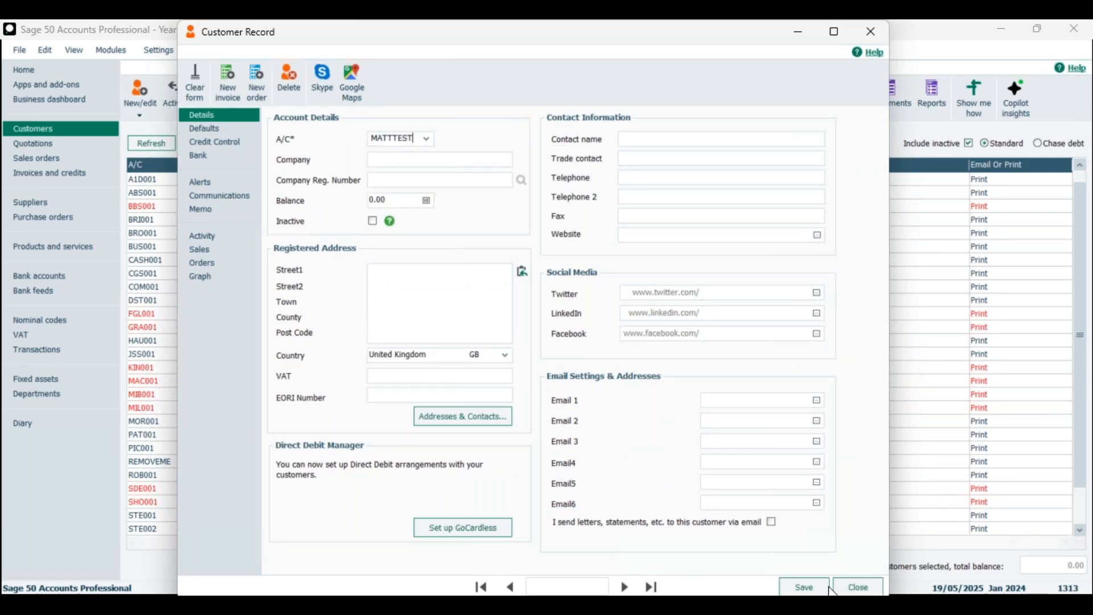
key("Tab")
left_click(805, 590)
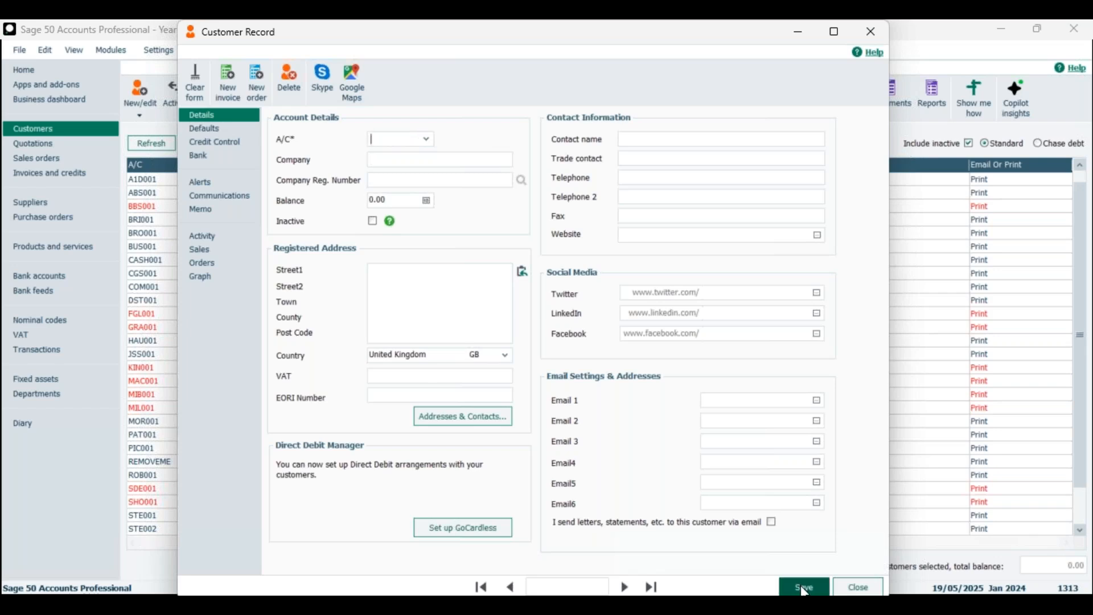
left_click(852, 590)
Step: Select the MATTTEST row and launch Data Management from the Period End tools
left_click(250, 394)
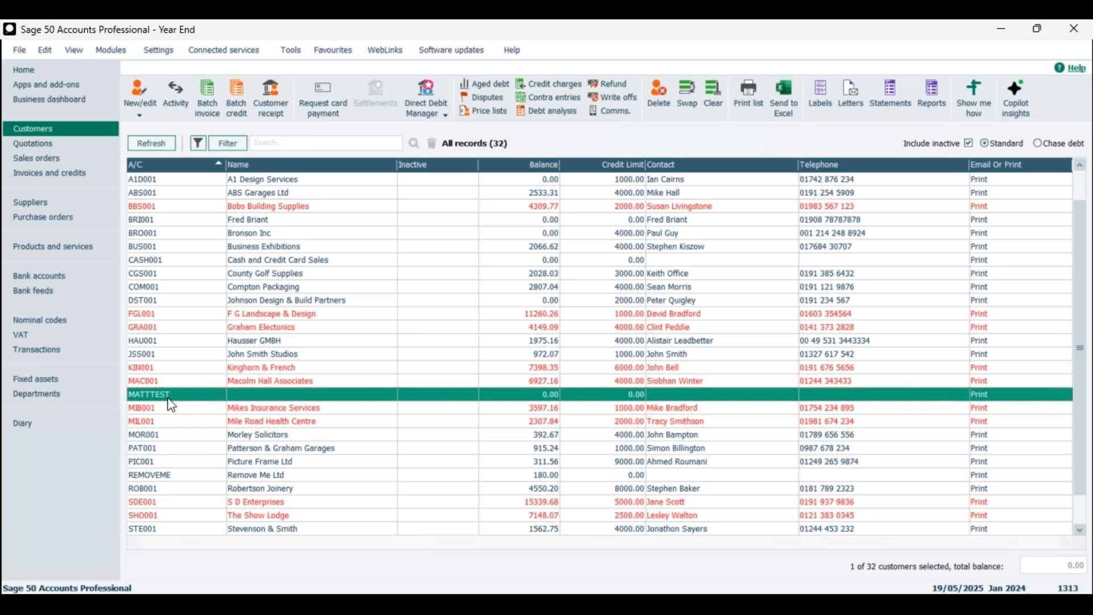
left_click(291, 50)
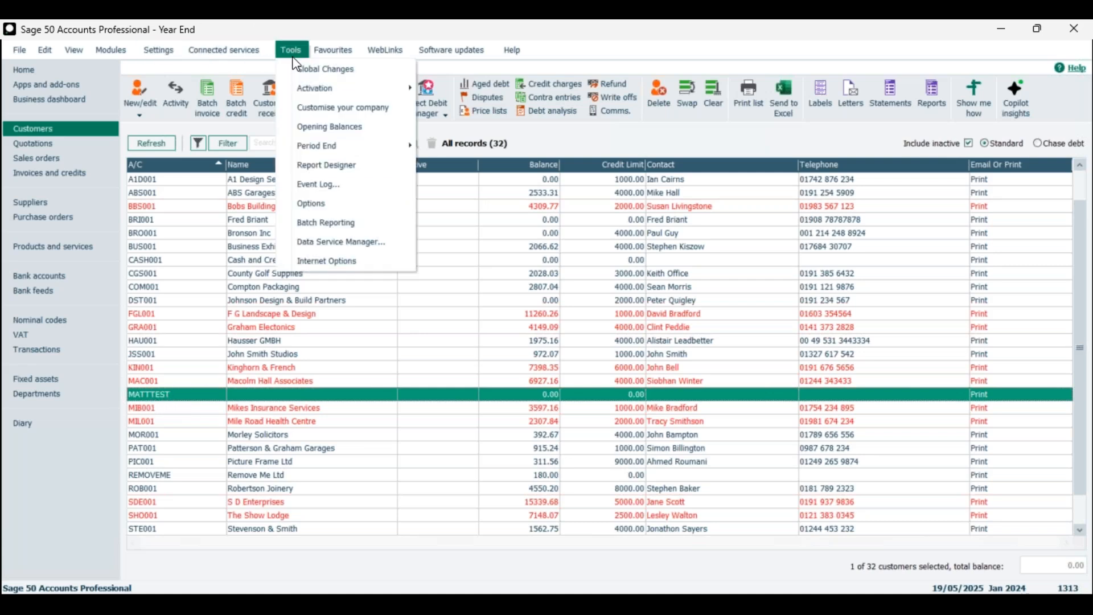
mouse_move(342, 147)
left_click(494, 227)
Step: Confirm opening Data management and continue past backup to Review your data
left_click(619, 357)
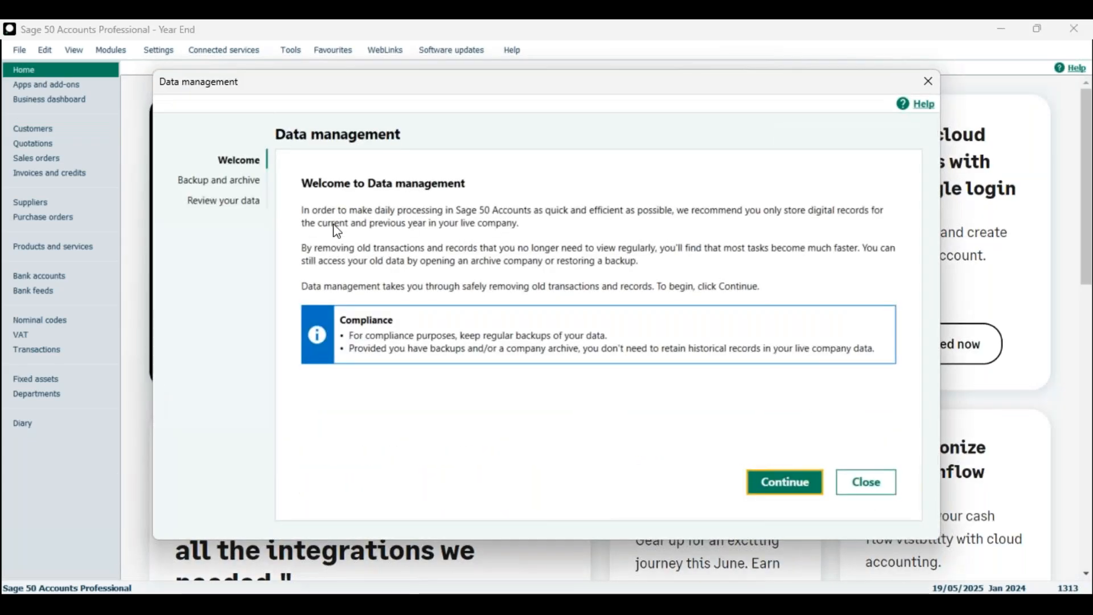
left_click(798, 493)
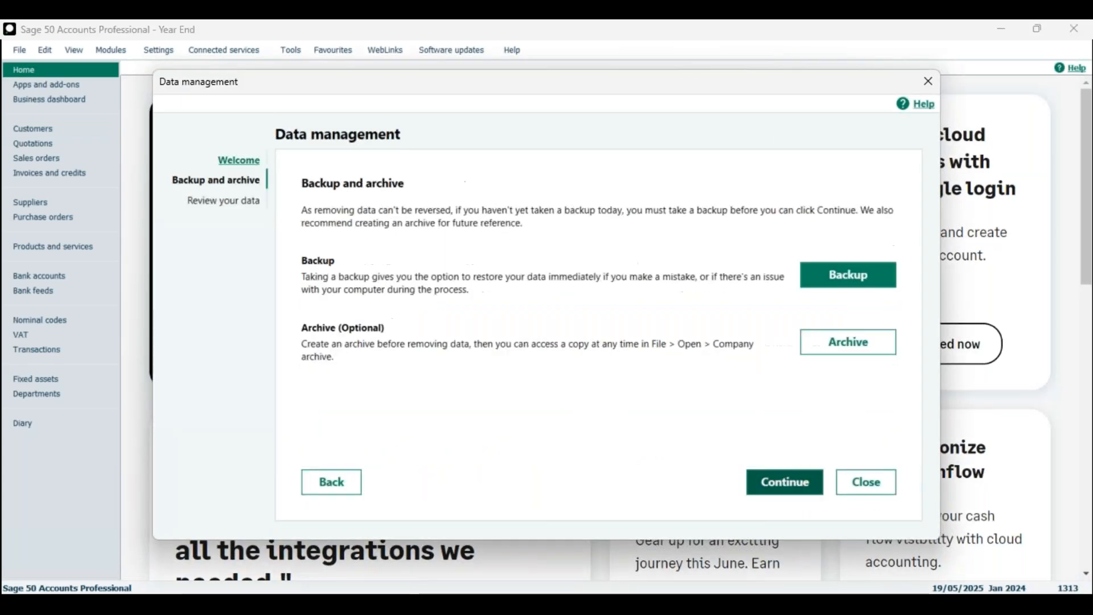
left_click(795, 487)
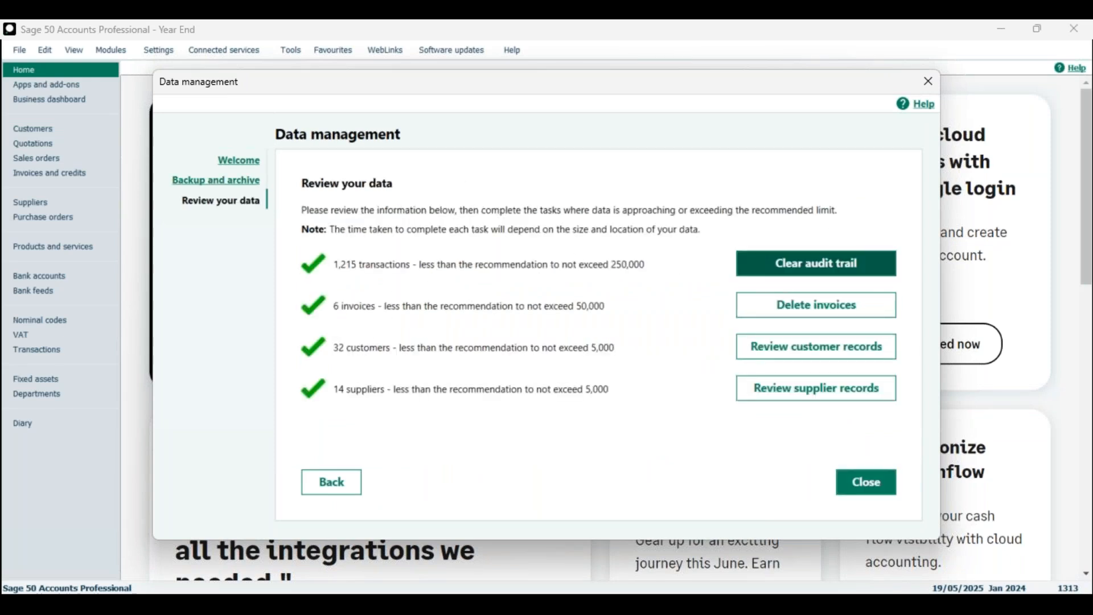
Step: Review customers to 31/12/2023, delete the MATTTEST record, and close the wizard
left_click(816, 346)
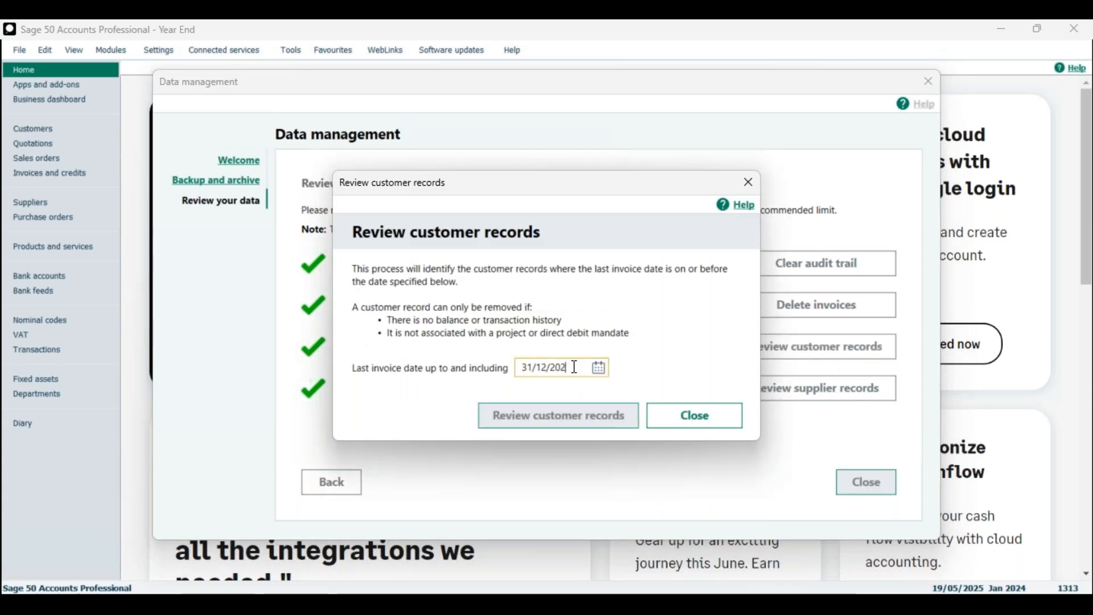
left_click(559, 416)
left_click_drag(491, 166, 615, 112)
left_click(519, 244)
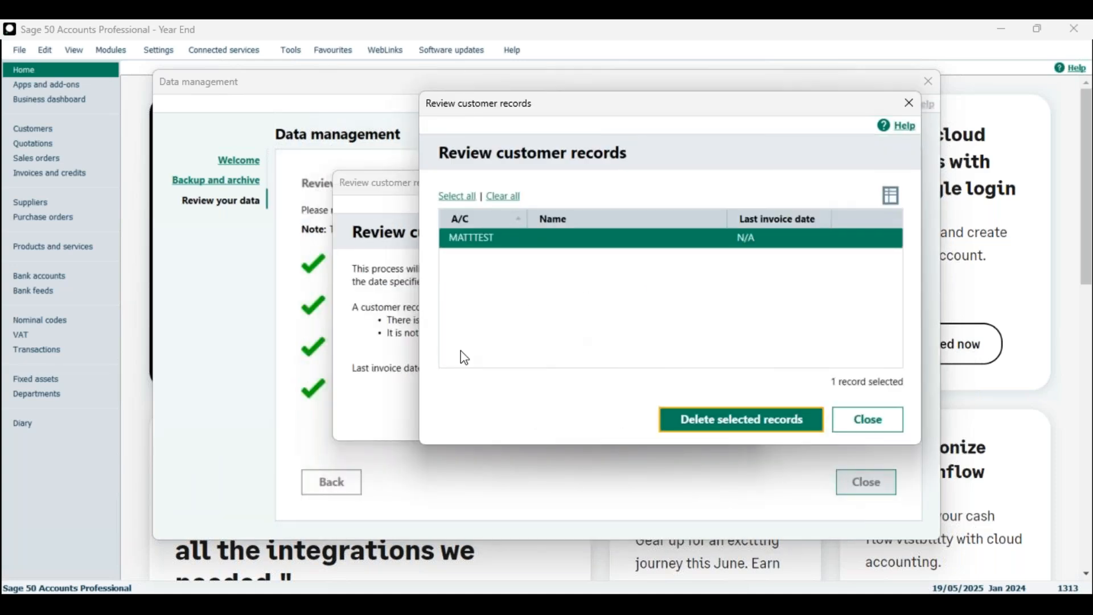
left_click_drag(666, 110, 766, 128)
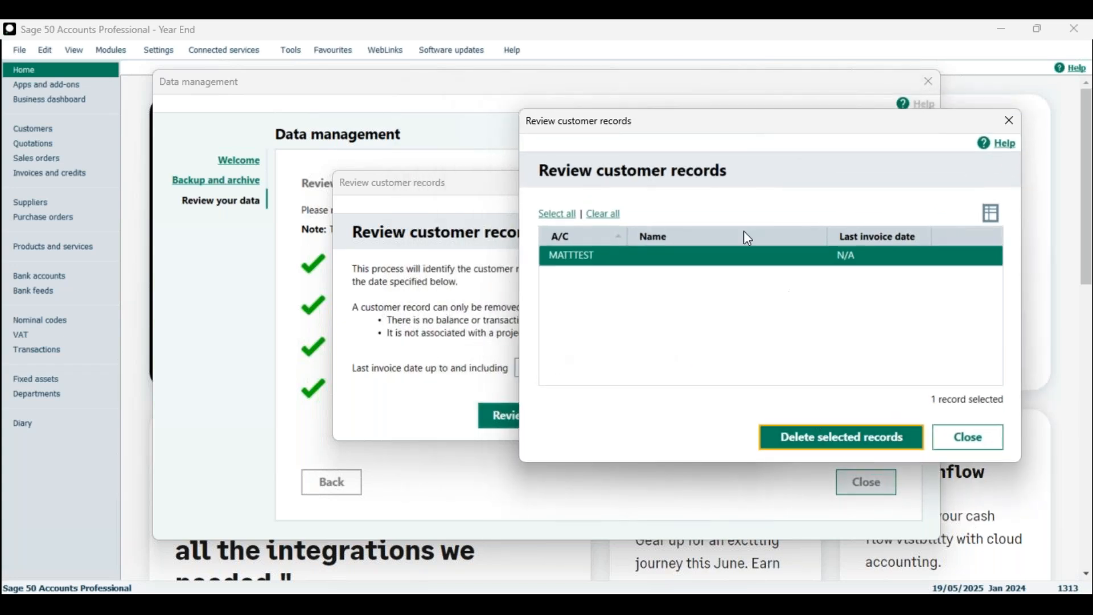
left_click(858, 445)
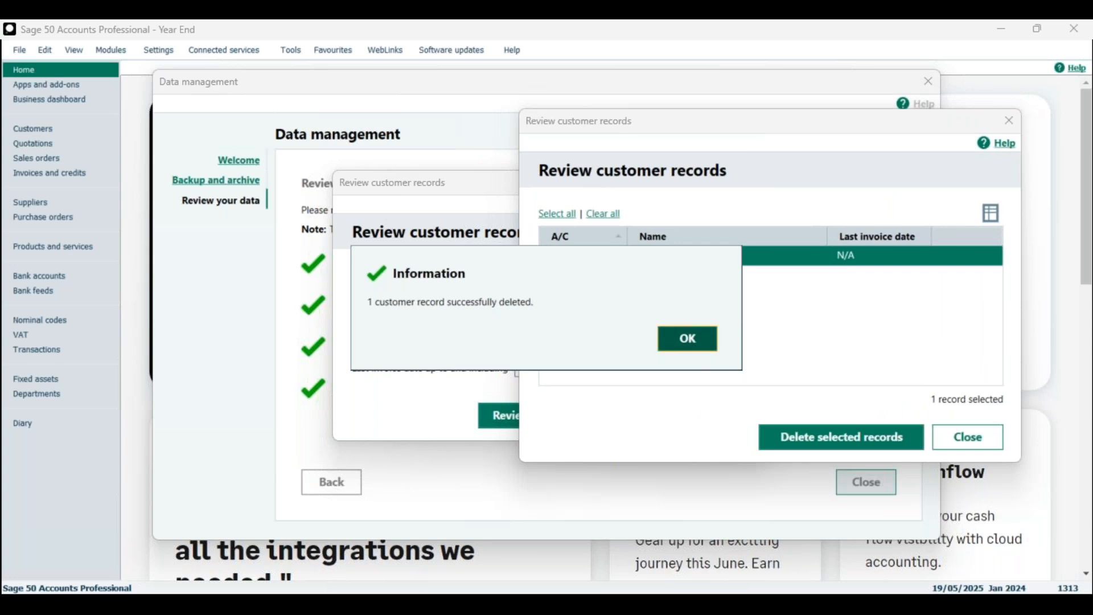
left_click(687, 348)
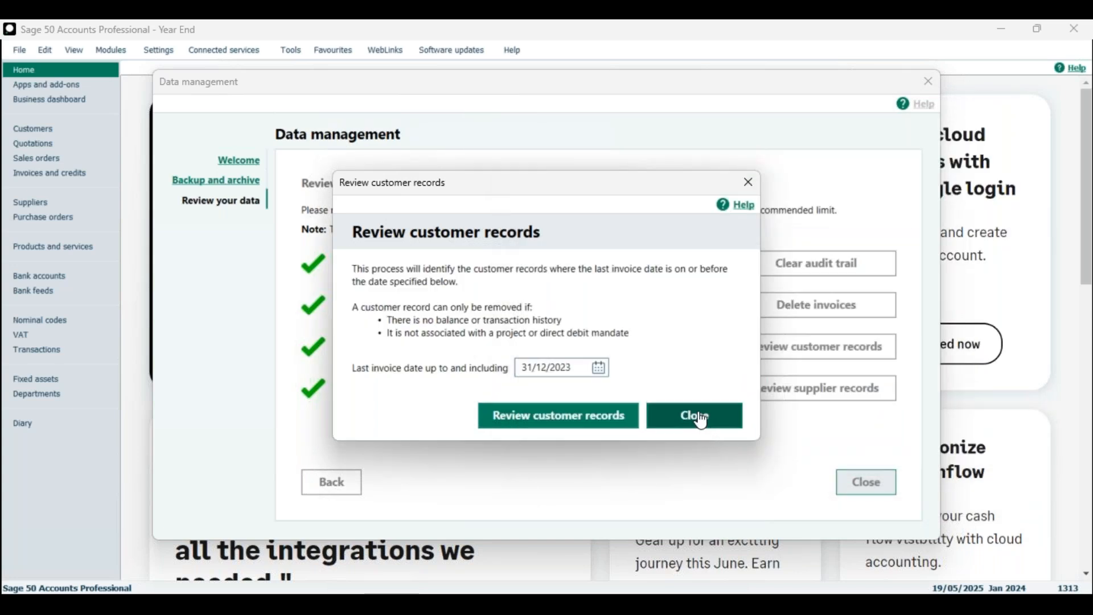
left_click(710, 428)
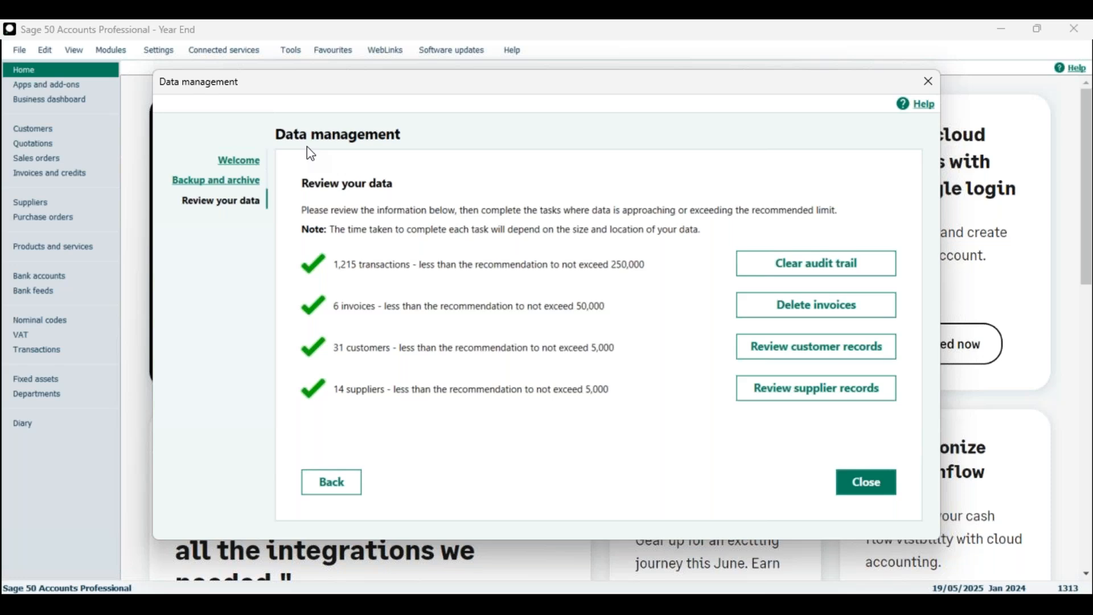
left_click(867, 483)
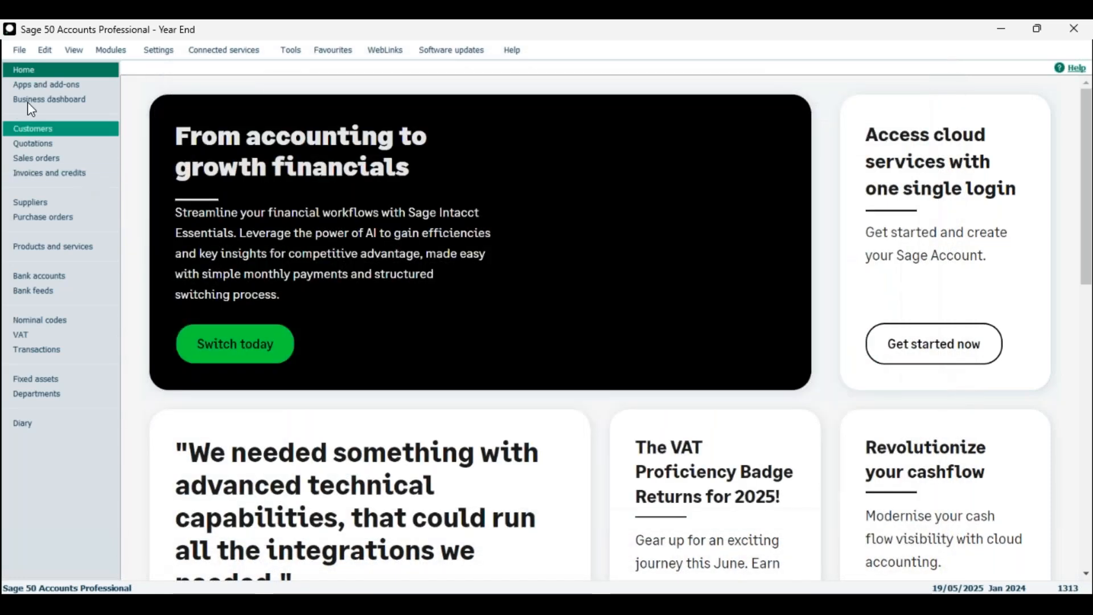
Step: Compress all data files via File > Maintenance > Compress Data, then close both dialogs
left_click(20, 49)
left_click(112, 194)
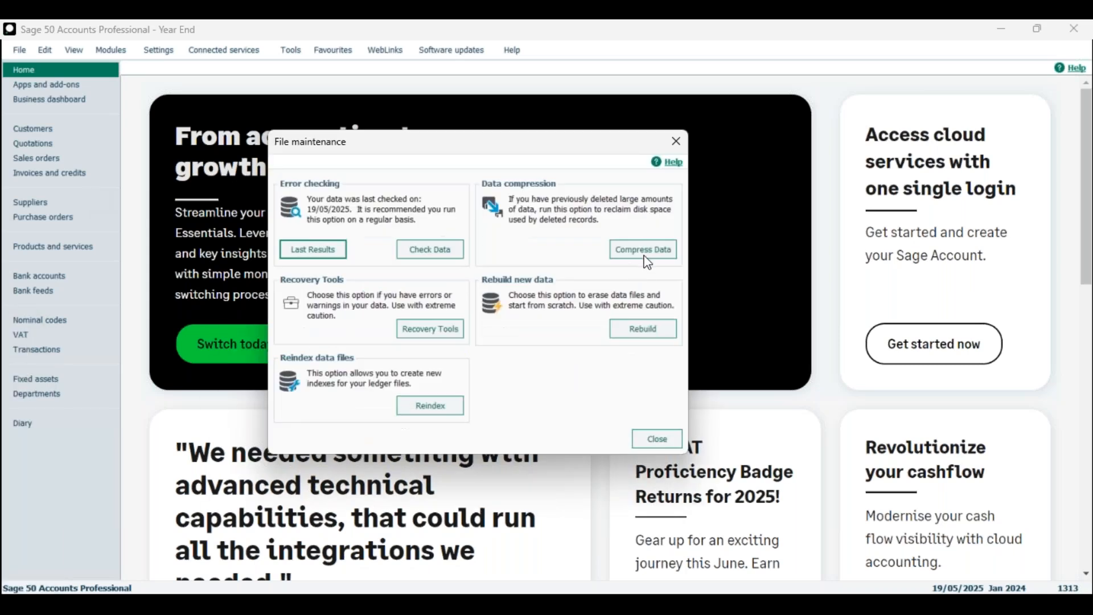
left_click(649, 256)
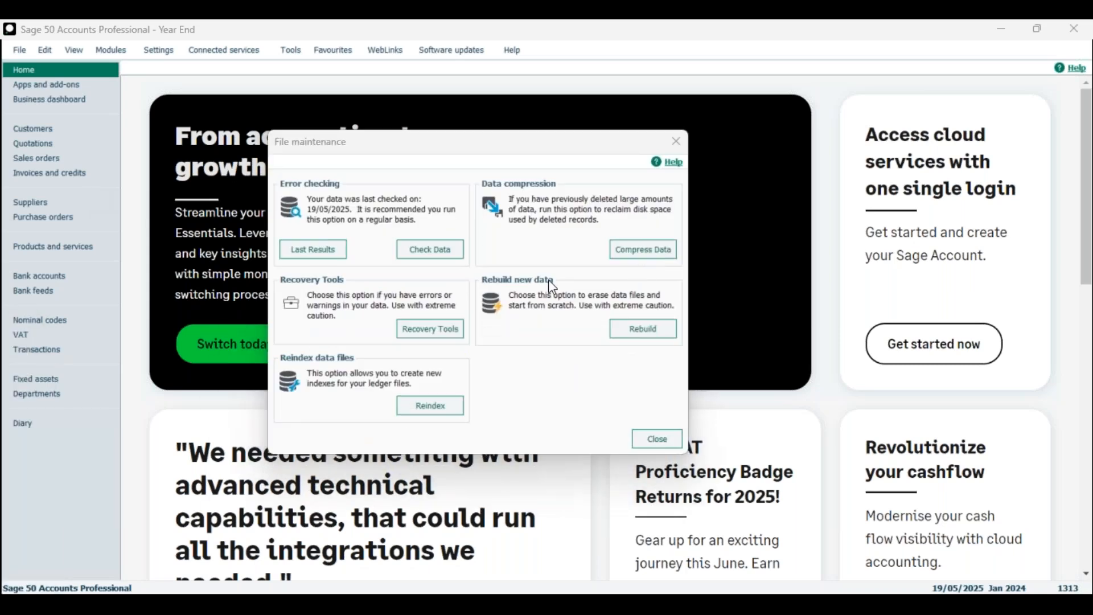
left_click_drag(633, 181, 483, 177)
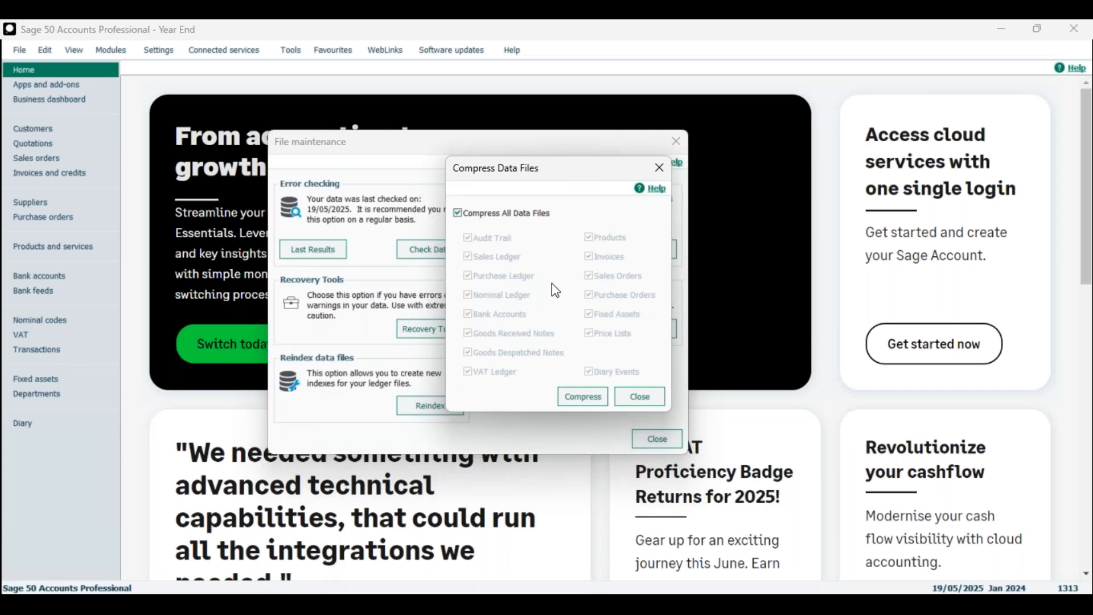
left_click(582, 396)
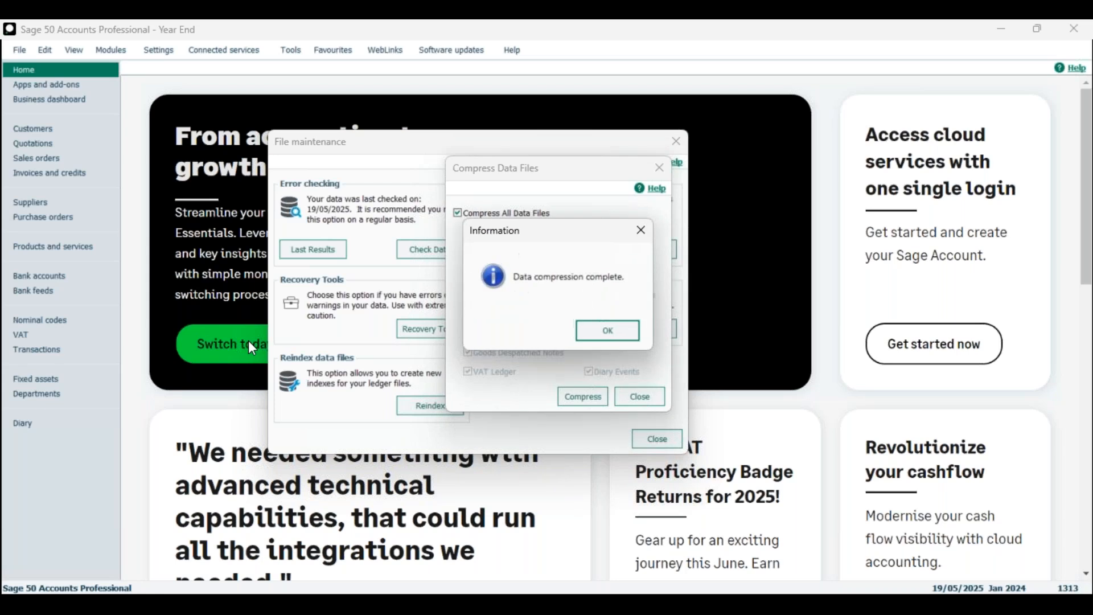
left_click(606, 332)
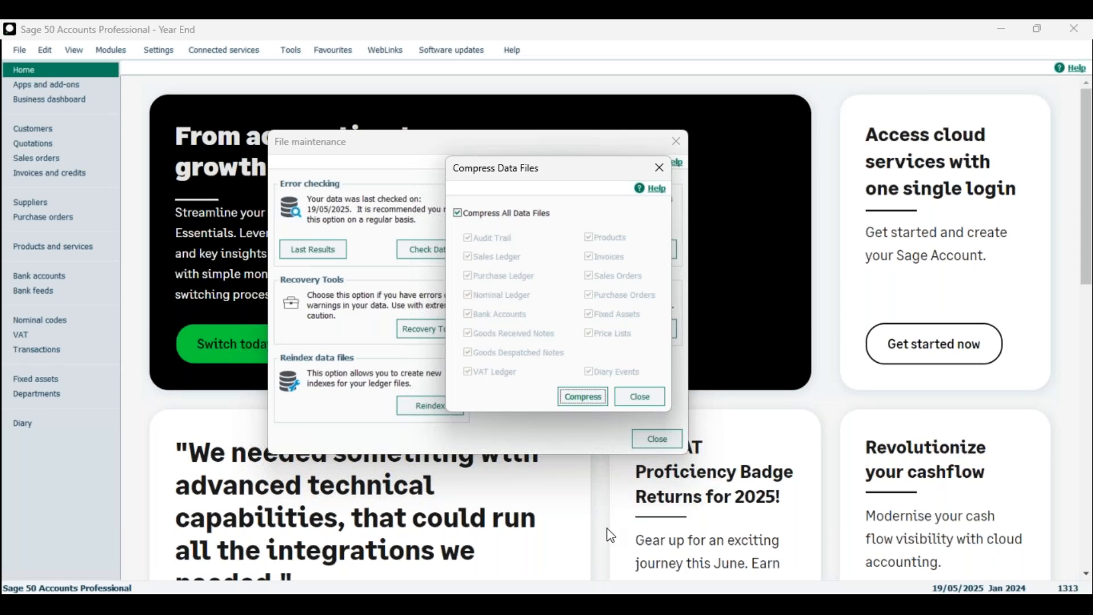
left_click(640, 395)
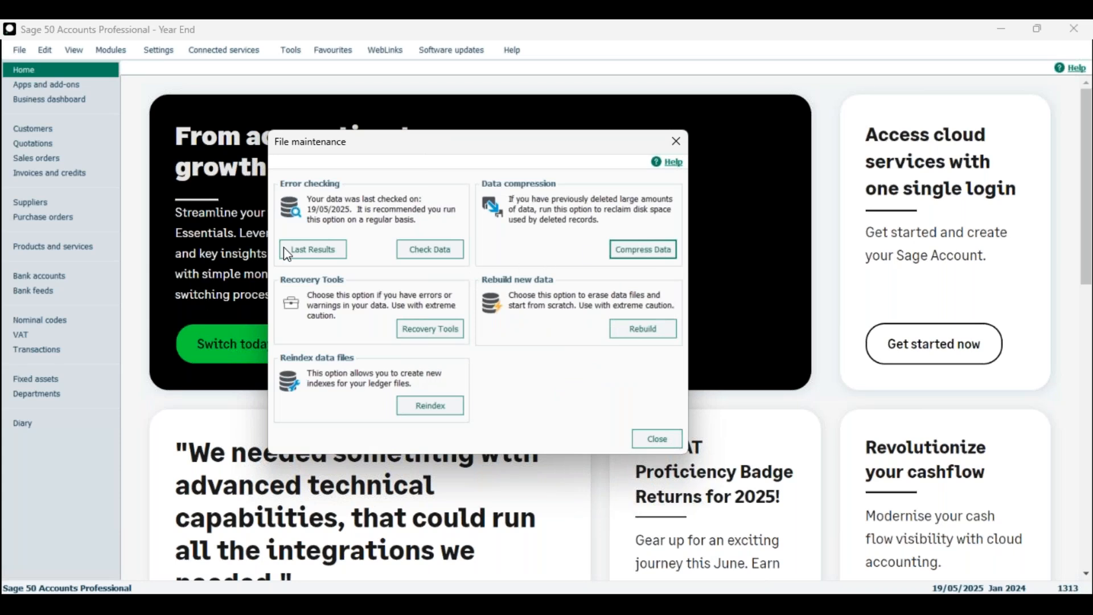
left_click(648, 443)
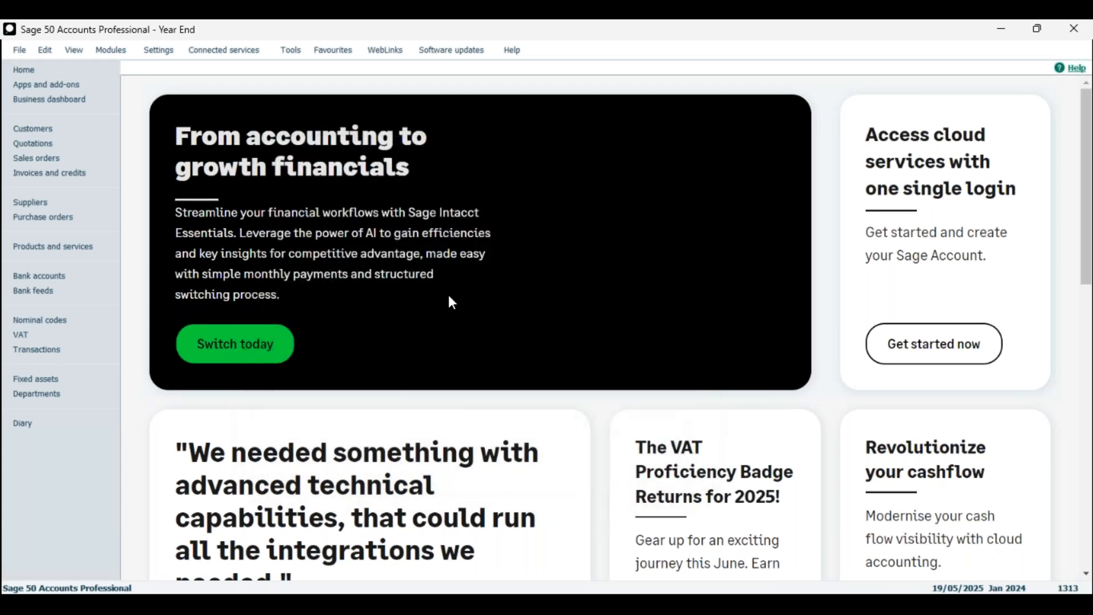
left_click(19, 50)
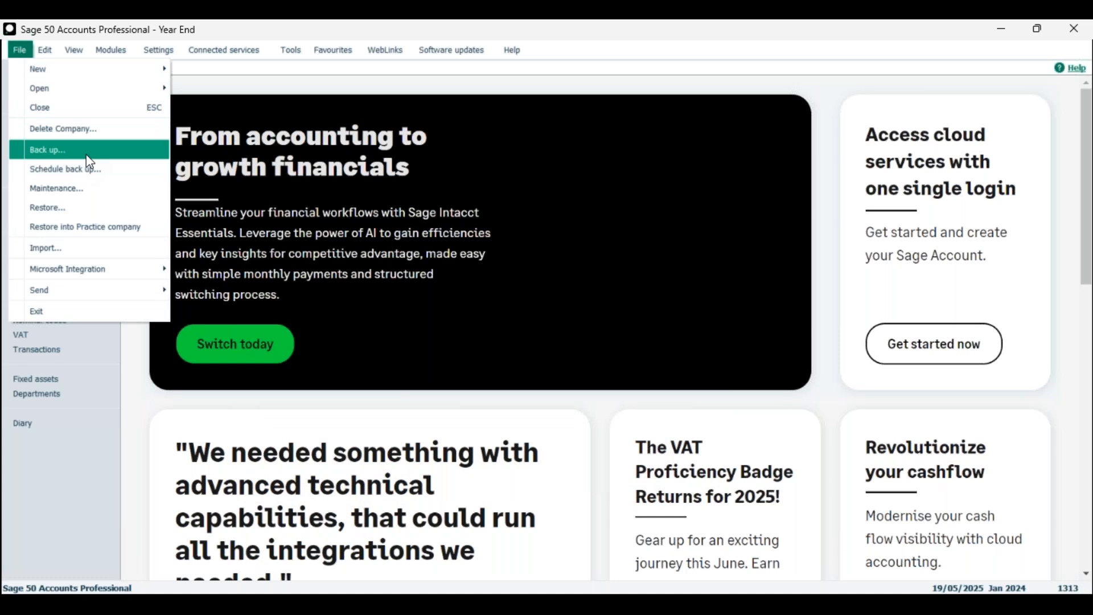
left_click(435, 86)
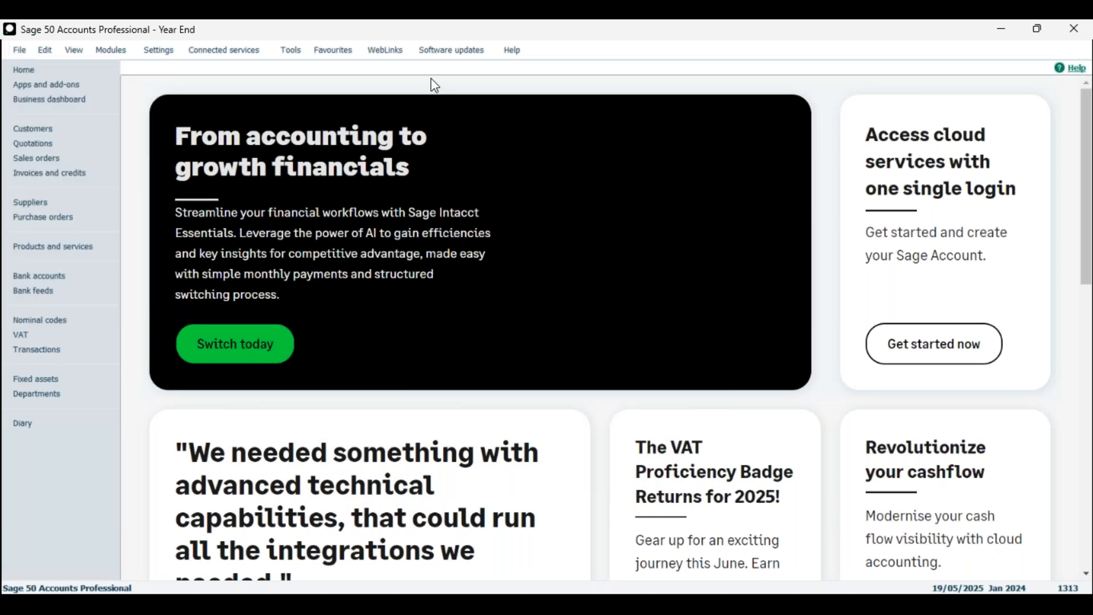